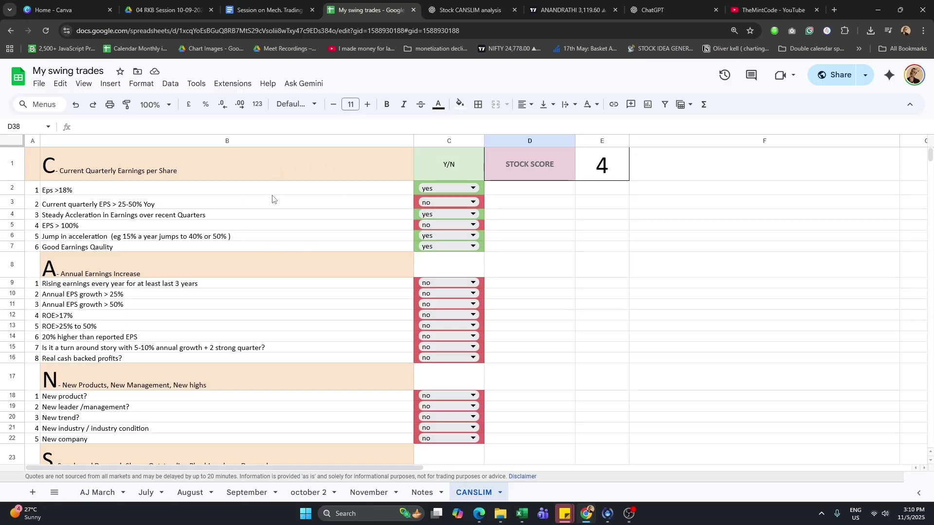
# Mark 'Eps >18%' as no and quarterly EPS 25-50% YoY as yes, then go to ChatGPT.
pyautogui.click(468, 189)
pyautogui.click(430, 217)
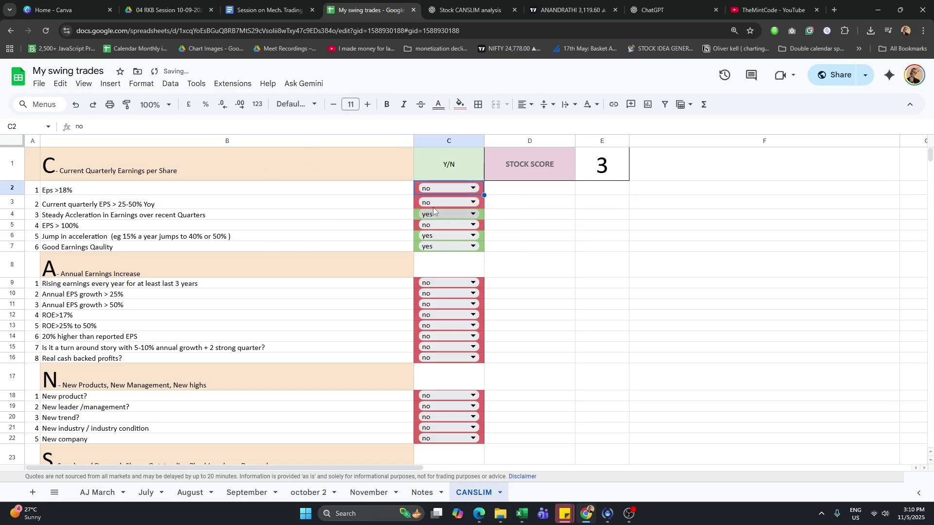
pyautogui.click(438, 202)
pyautogui.click(428, 217)
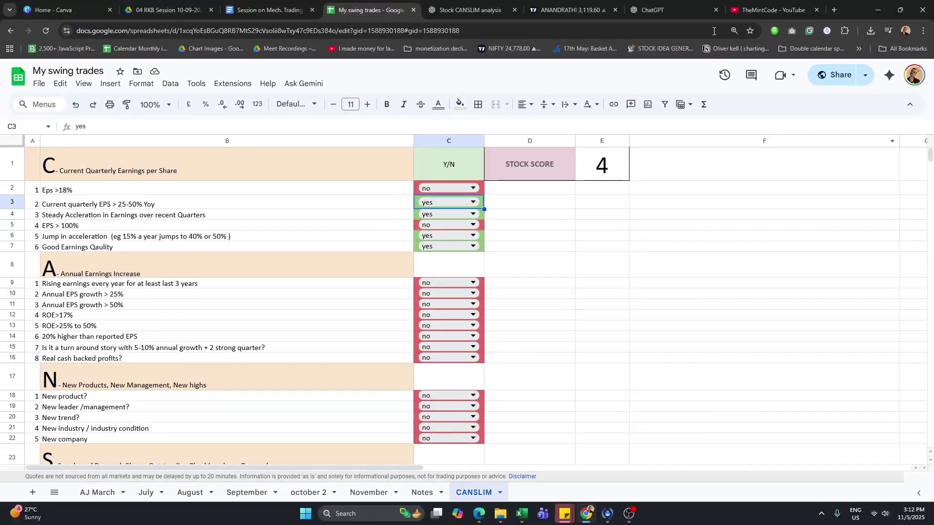
pyautogui.click(678, 2)
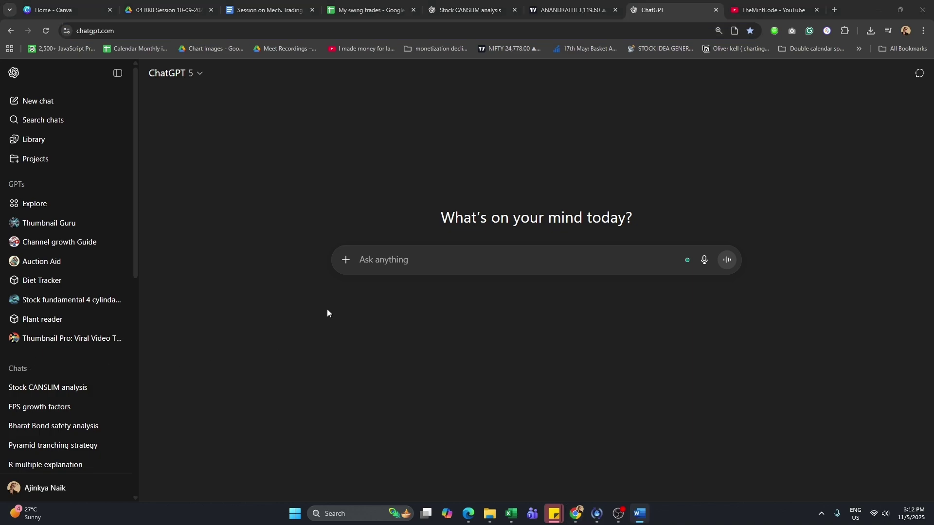
# Paste the prepared CANSLIM scoring prompt into the new ChatGPT chat.
pyautogui.click(381, 266)
pyautogui.hotkey('ctrl', 'v')
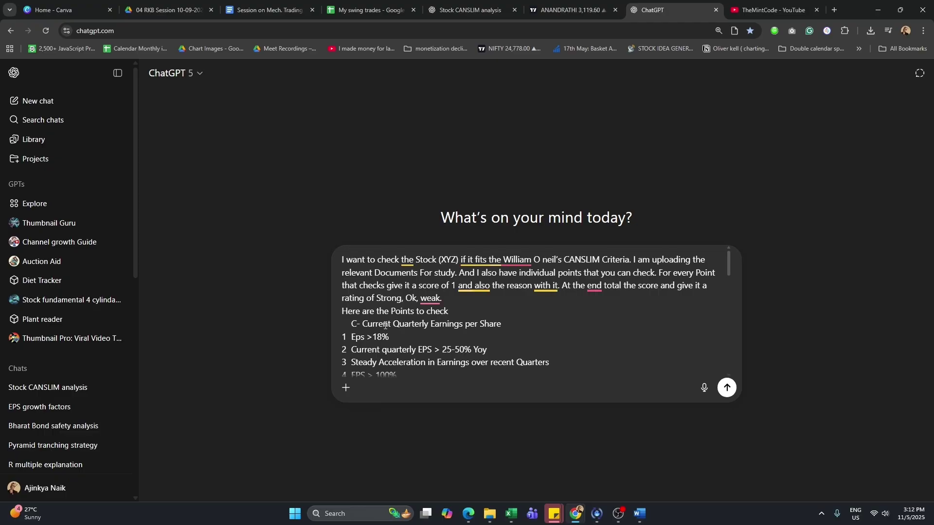
pyautogui.moveTo(350, 323); pyautogui.dragTo(542, 366)
pyautogui.moveTo(728, 355); pyautogui.dragTo(742, 257)
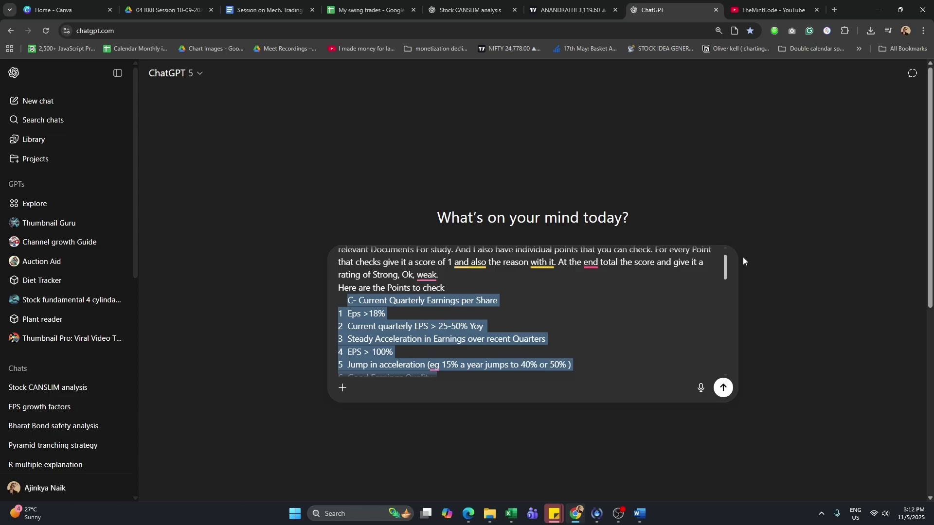
pyautogui.click(559, 285)
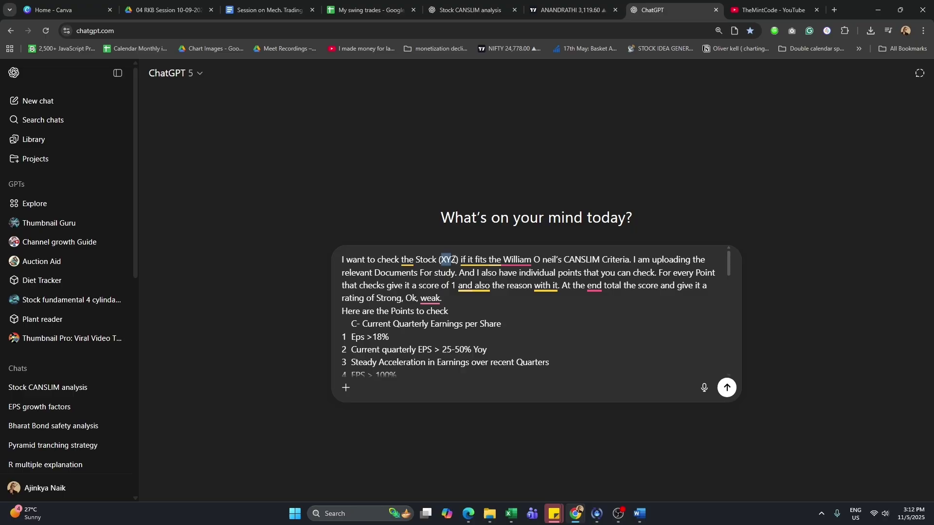
# Replace XYZ with Anand Rathi in the prompt and accept Grammarly's spacing fix.
pyautogui.write('Anand Rathi')
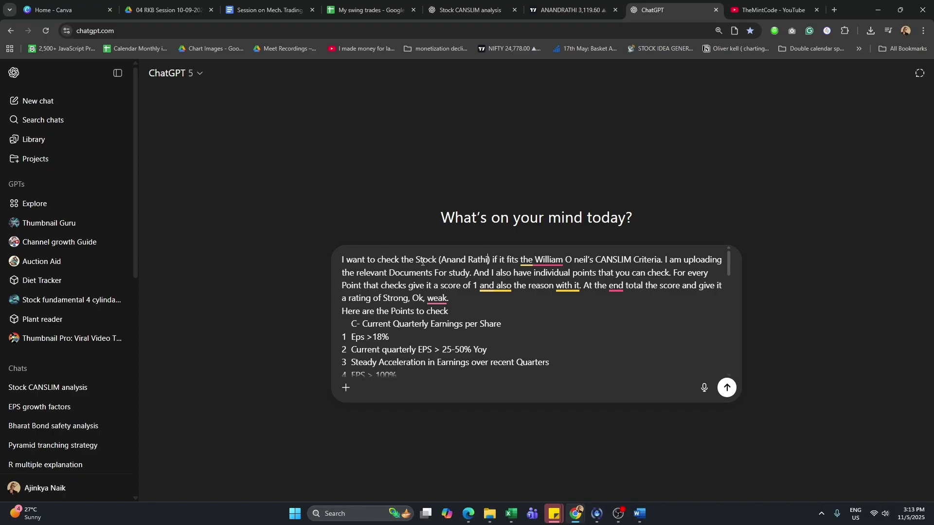
pyautogui.moveTo(549, 263)
pyautogui.moveTo(479, 287)
pyautogui.click(496, 317)
# Load screener.in in a new tab and browse Triveni Turbine's Ratios and peer comparison.
pyautogui.hotkey('ctrl', 't')
pyautogui.write('scr')
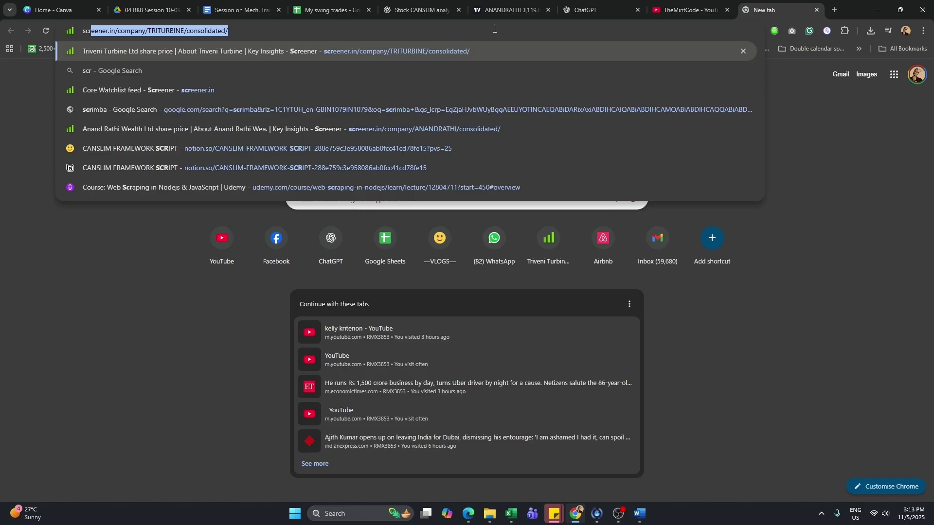
pyautogui.press('Right')
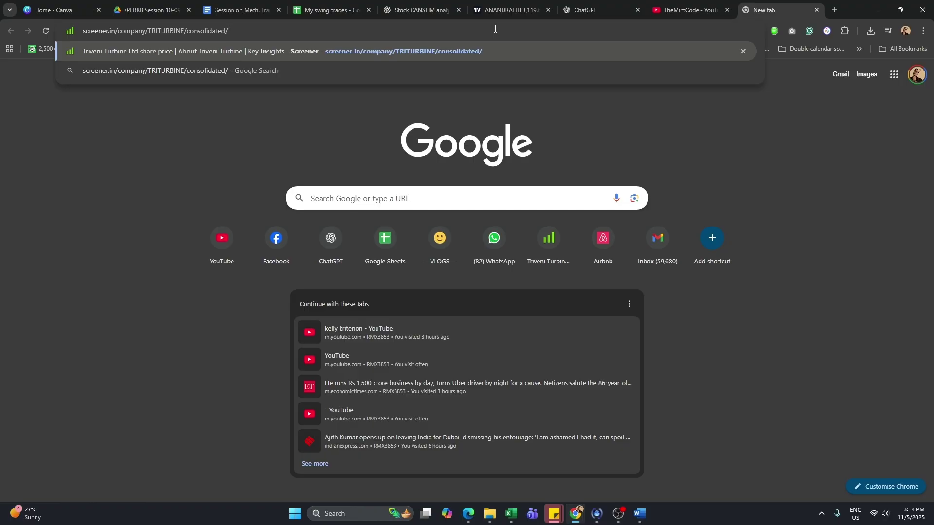
pyautogui.press('Return')
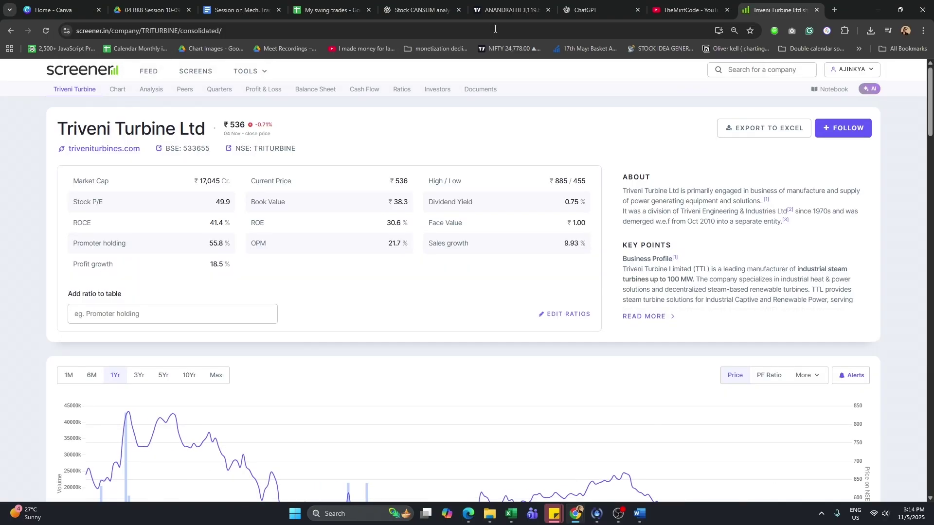
pyautogui.click(402, 89)
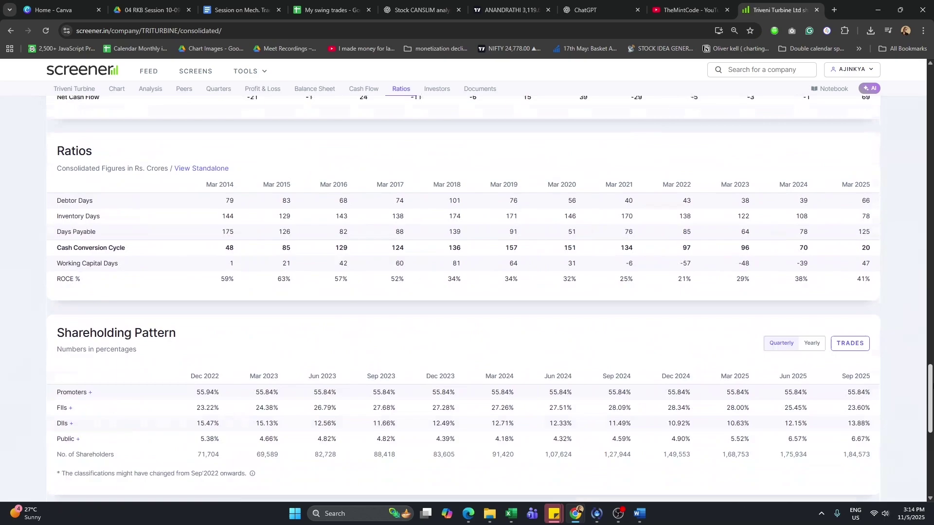
pyautogui.scroll(-8, 571, 296)
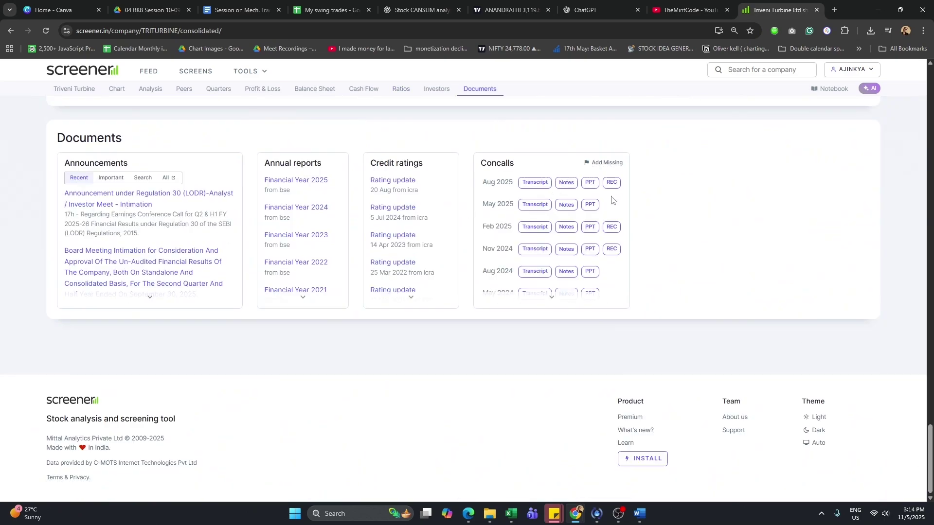
pyautogui.moveTo(929, 430); pyautogui.dragTo(929, 180)
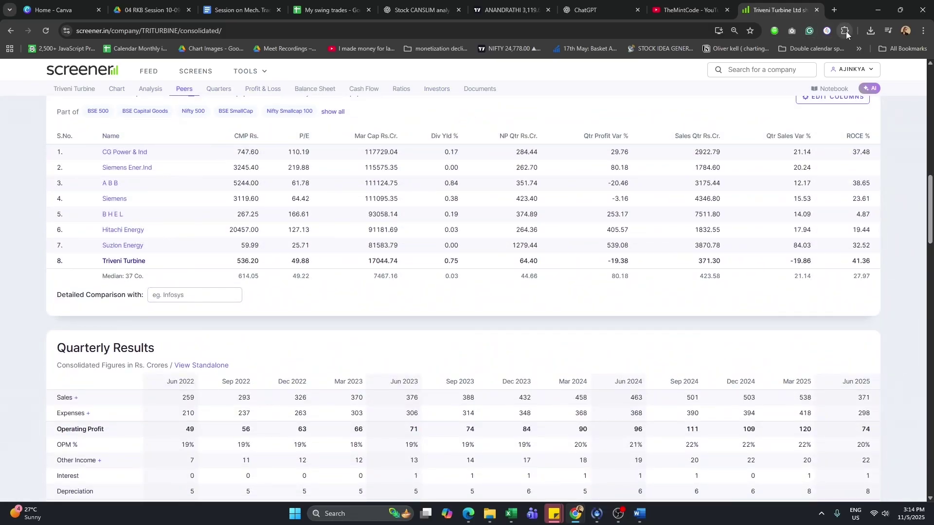
# Capture the whole Triveni Turbine Screener page with GoFullPage and inspect the screenshot.
pyautogui.click(845, 30)
pyautogui.scroll(-3, 592, 360)
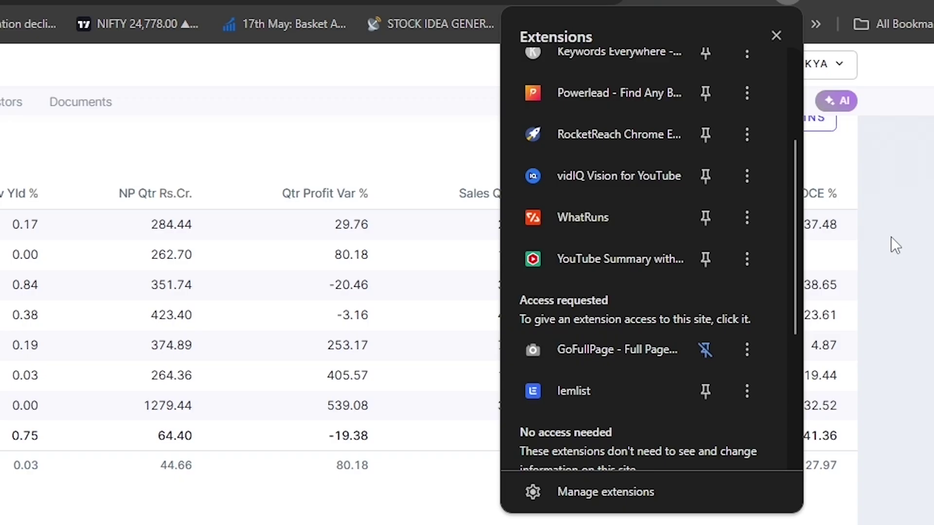
pyautogui.click(786, 2)
pyautogui.click(784, 2)
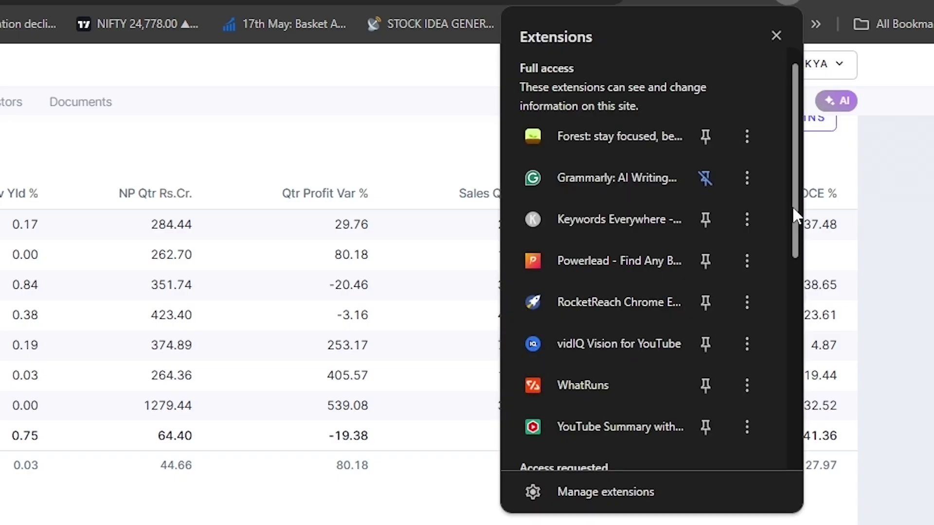
pyautogui.moveTo(792, 205); pyautogui.dragTo(783, 308)
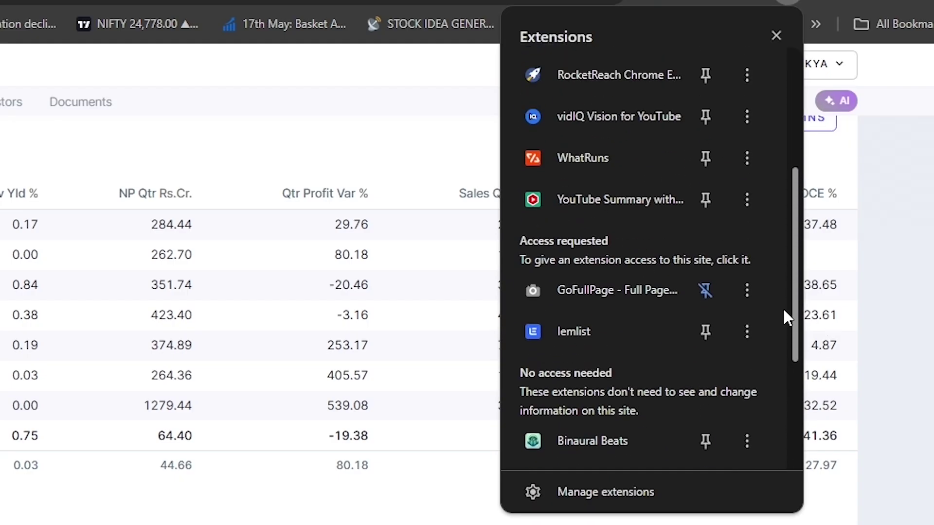
pyautogui.click(617, 290)
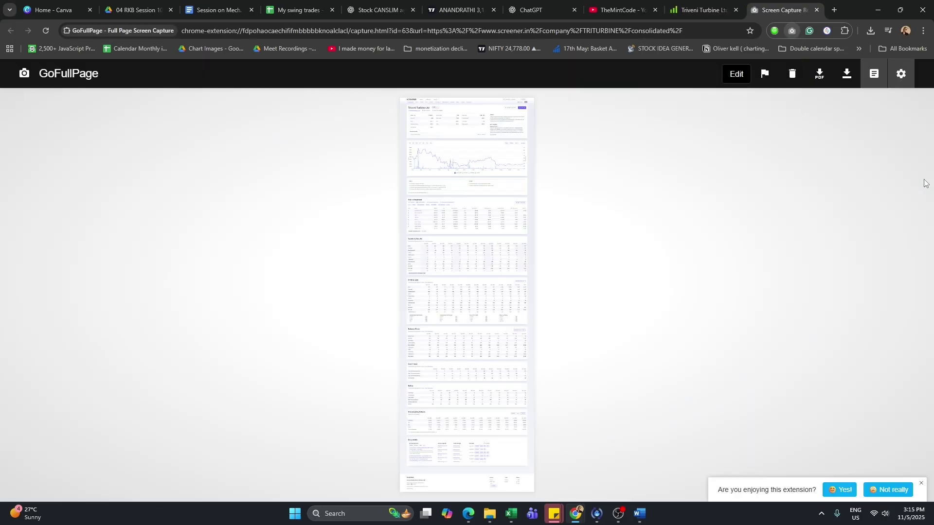
pyautogui.click(492, 194)
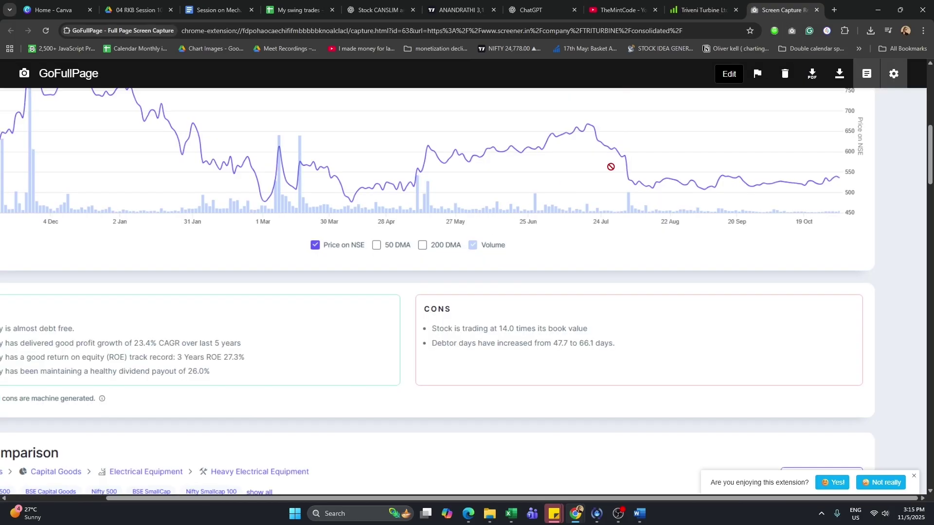
pyautogui.click(523, 208)
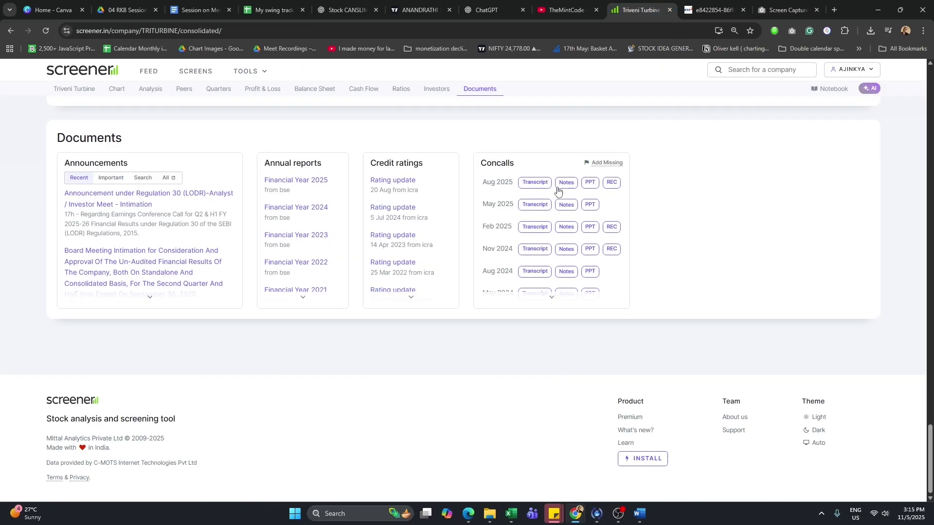
# Read the Aug 2025 concall notes, then open two concall documents in background tabs.
pyautogui.click(565, 185)
pyautogui.moveTo(740, 136); pyautogui.dragTo(874, 471)
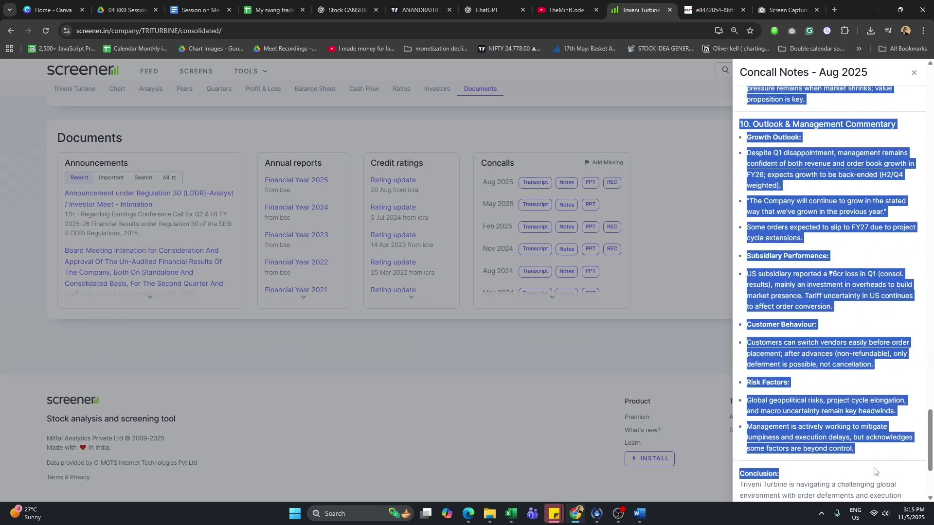
pyautogui.click(671, 336)
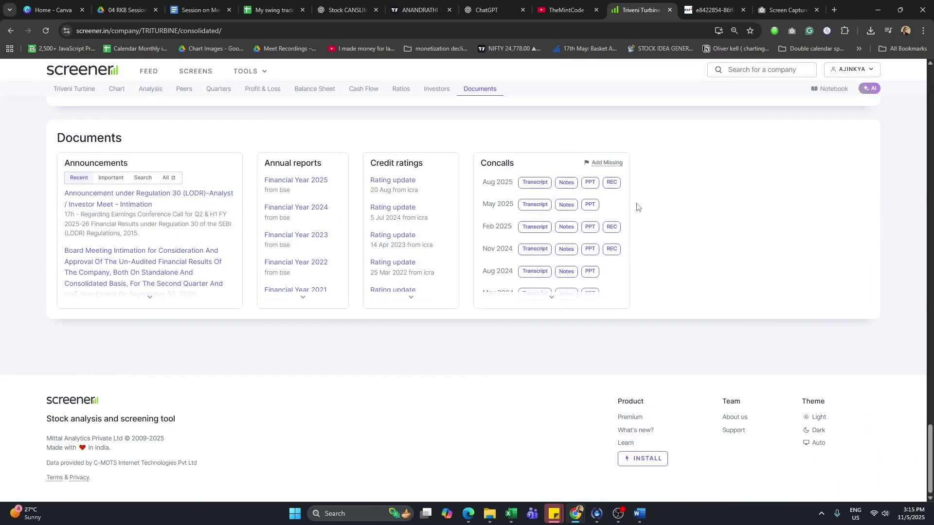
pyautogui.middleClick(590, 183)
pyautogui.middleClick(610, 183)
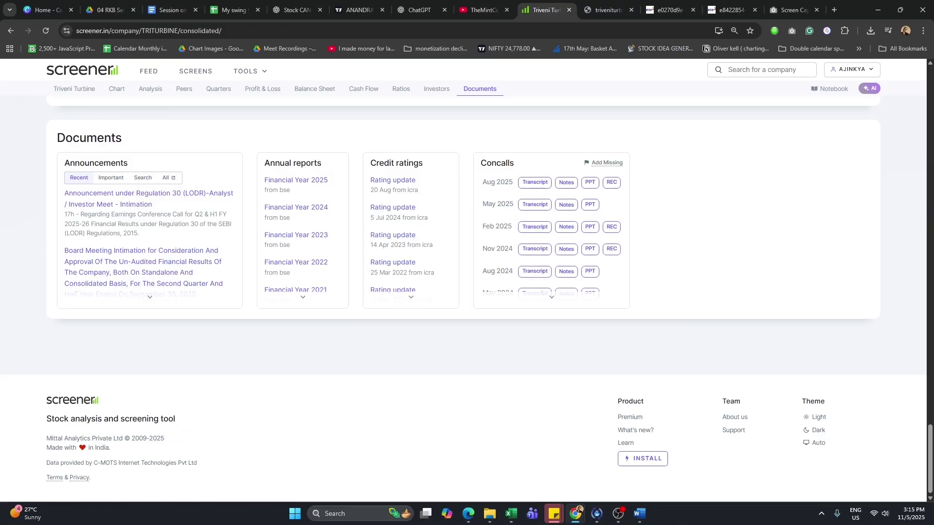
# Return to ChatGPT and place the Anand Rathi files folder window over the chat.
pyautogui.hotkey('ctrl', '7')
pyautogui.click(490, 514)
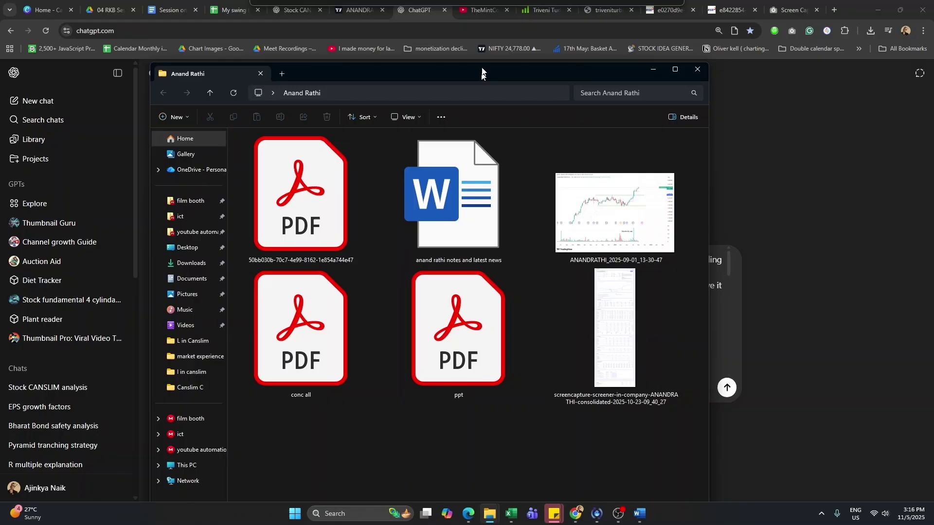
pyautogui.click(489, 513)
pyautogui.moveTo(0, 19); pyautogui.dragTo(327, 20)
# Attach the Anand Rathi PDFs, notes and Screener screenshot, excluding the chart, to the prompt.
pyautogui.click(104, 184)
pyautogui.keyDown('shift'); pyautogui.click(268, 265); pyautogui.keyUp('shift')
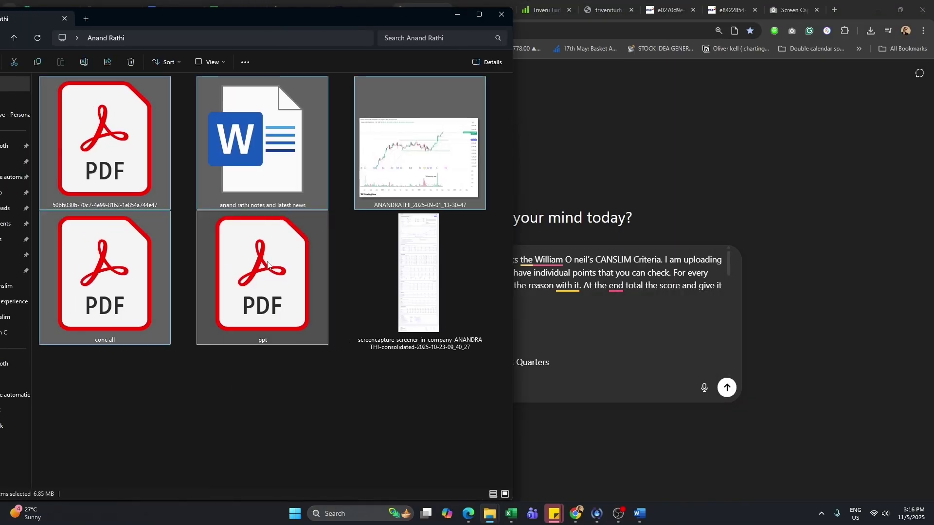
pyautogui.click(381, 312)
pyautogui.keyDown('ctrl'); pyautogui.click(263, 277); pyautogui.keyUp('ctrl')
pyautogui.keyDown('ctrl'); pyautogui.click(263, 146); pyautogui.keyUp('ctrl')
pyautogui.keyDown('ctrl'); pyautogui.click(105, 145); pyautogui.keyUp('ctrl')
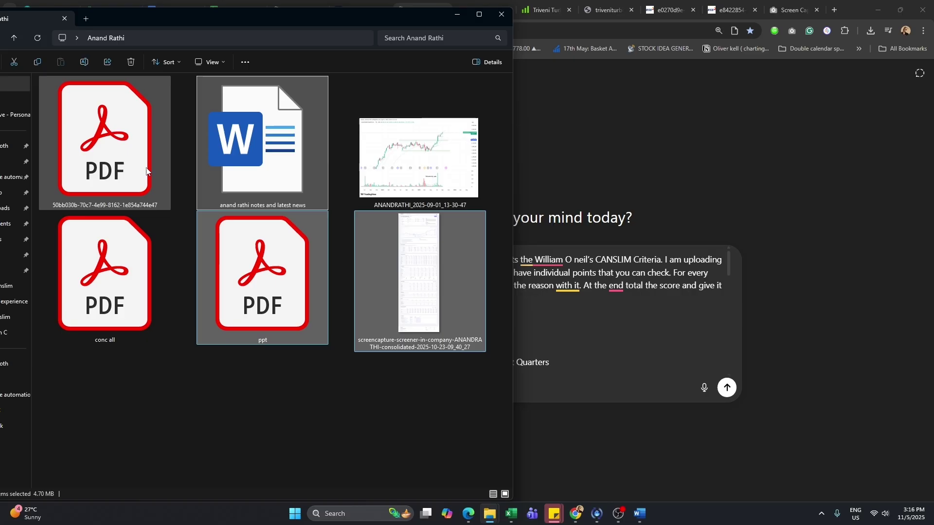
pyautogui.keyDown('ctrl'); pyautogui.click(117, 267); pyautogui.keyUp('ctrl')
pyautogui.moveTo(117, 266); pyautogui.dragTo(608, 326)
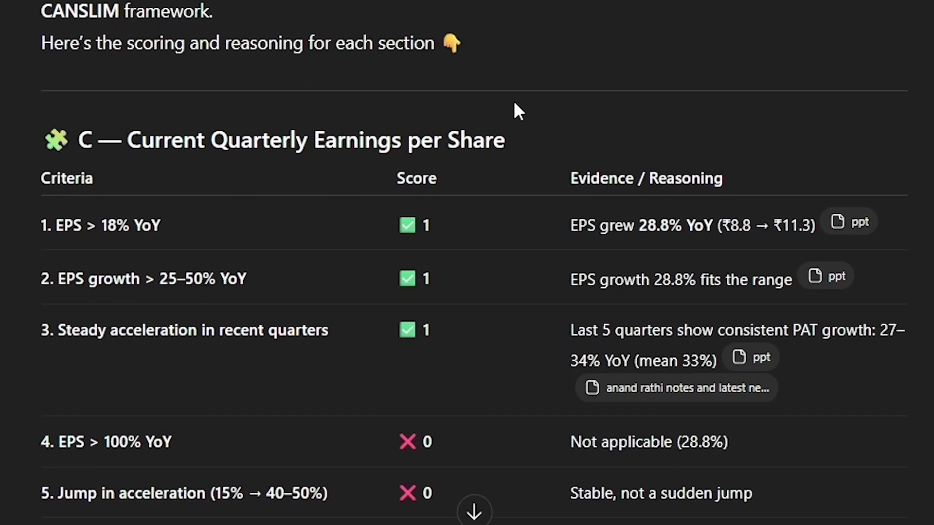
pyautogui.scroll(-3, 876, 127)
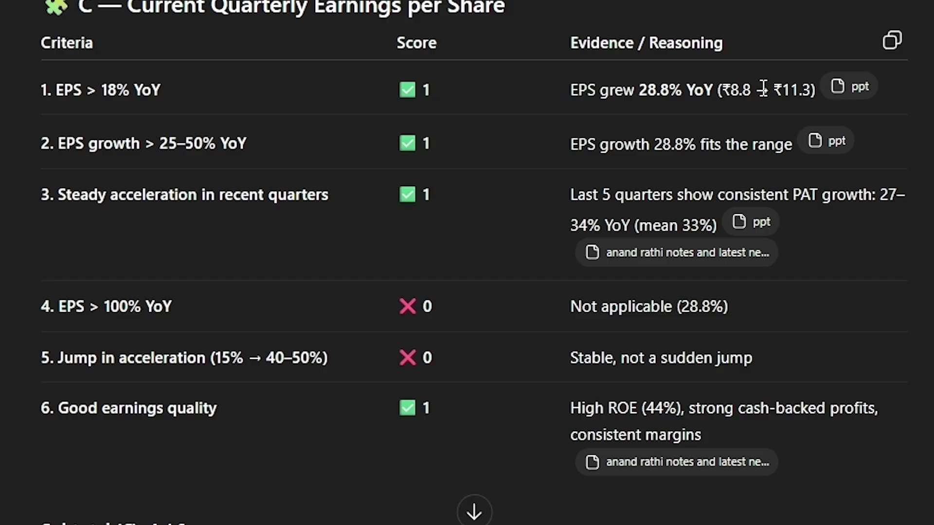
pyautogui.scroll(-2, 153, 9)
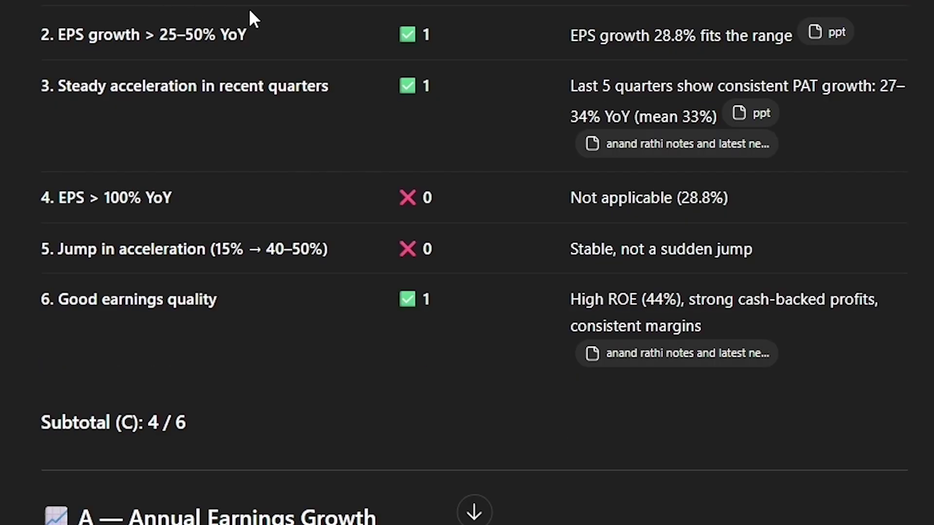
pyautogui.scroll(2, 244, 12)
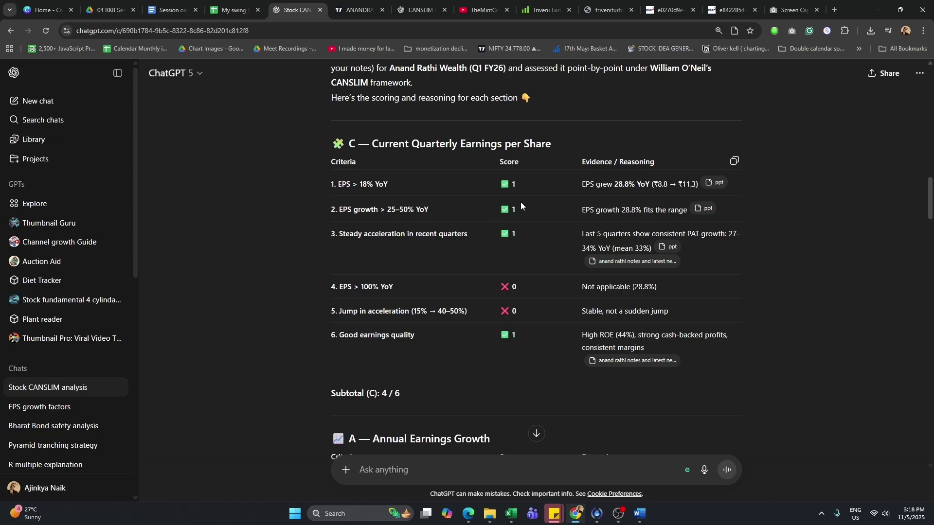
pyautogui.doubleClick(641, 287)
pyautogui.scroll(-1, 518, 279)
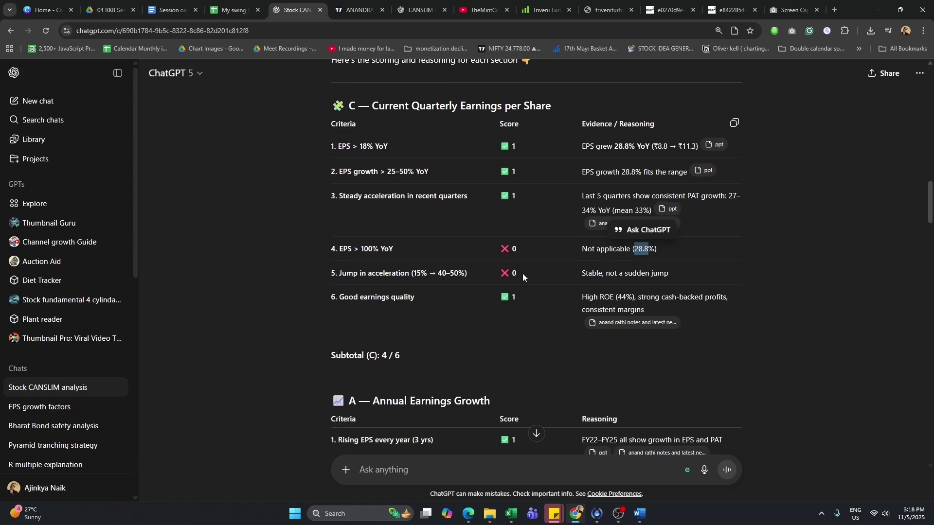
pyautogui.click(553, 269)
pyautogui.scroll(-4, 564, 317)
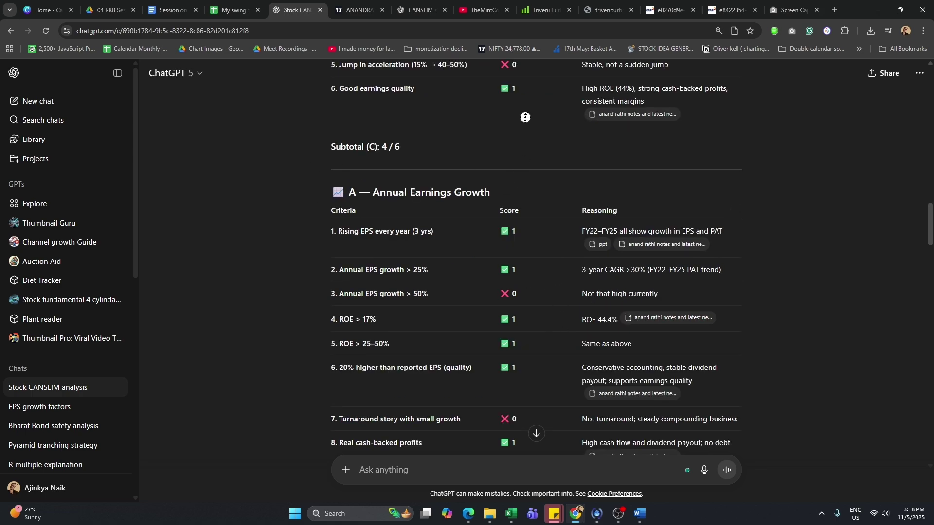
pyautogui.scroll(2, 525, 118)
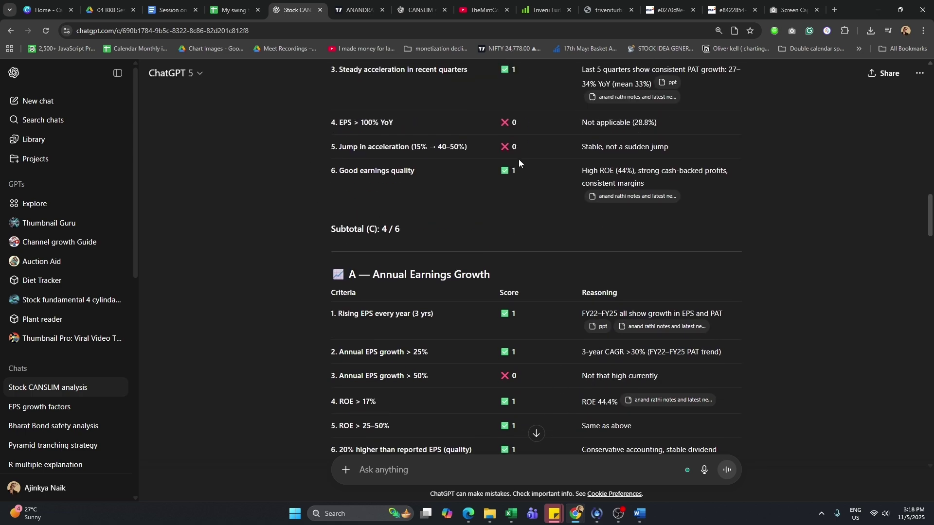
pyautogui.scroll(2, 520, 151)
pyautogui.scroll(-5, 523, 141)
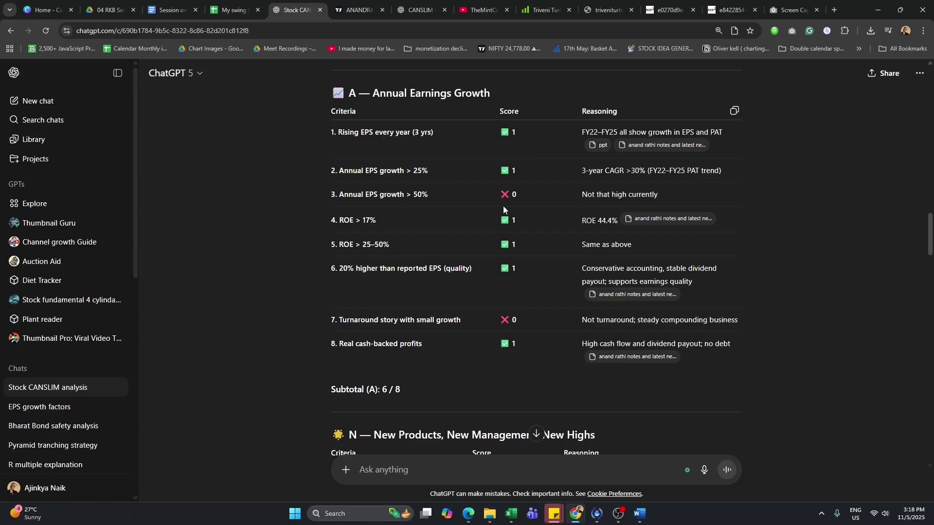
pyautogui.scroll(-7, 501, 243)
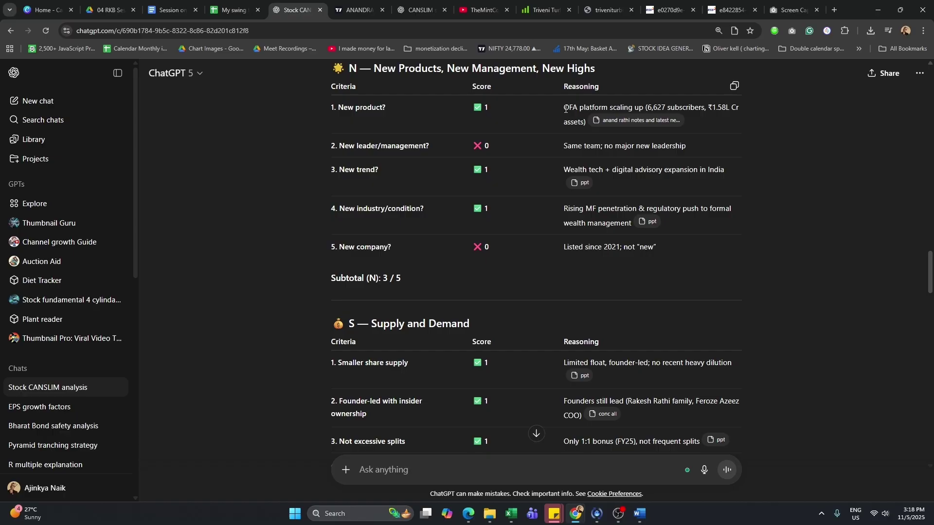
pyautogui.moveTo(558, 108); pyautogui.dragTo(578, 108)
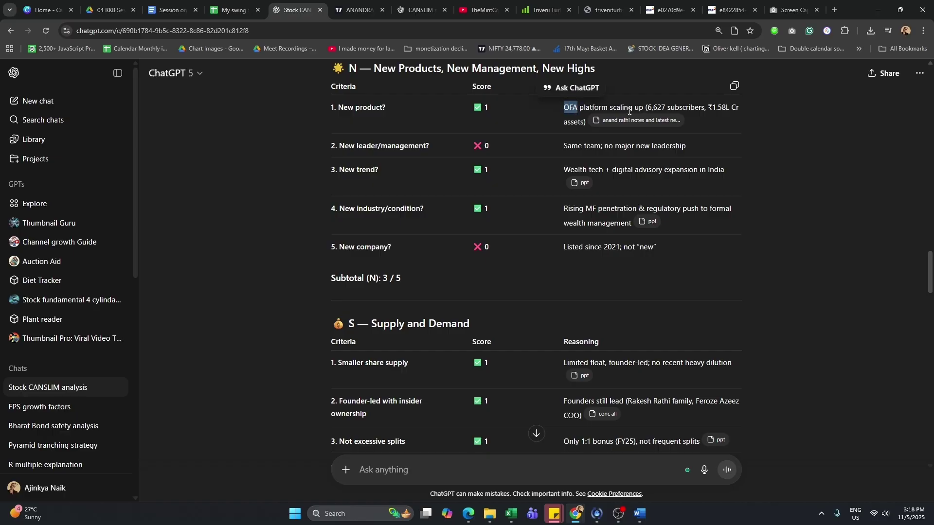
pyautogui.moveTo(612, 124)
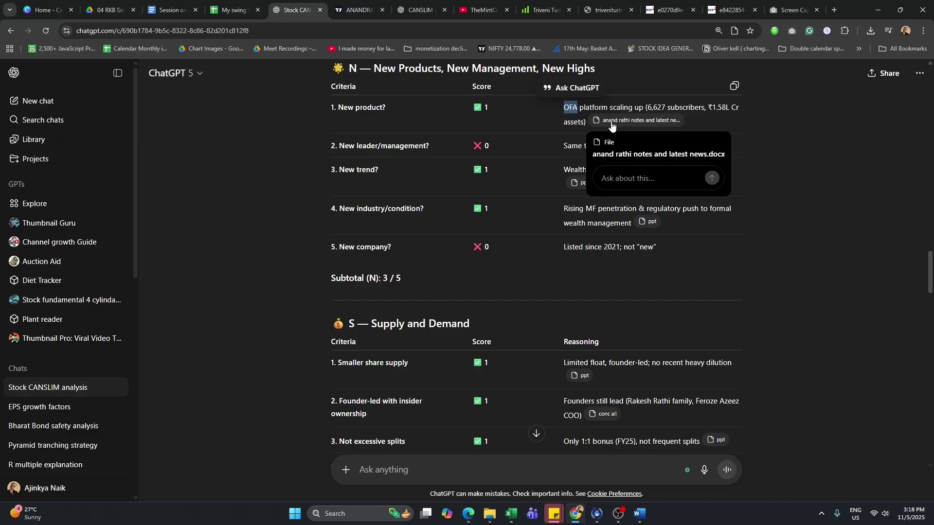
# Verify 6,627 OFA subscribers in the cited notes file, then scroll to the Final CANSLIM Score table.
pyautogui.click(612, 122)
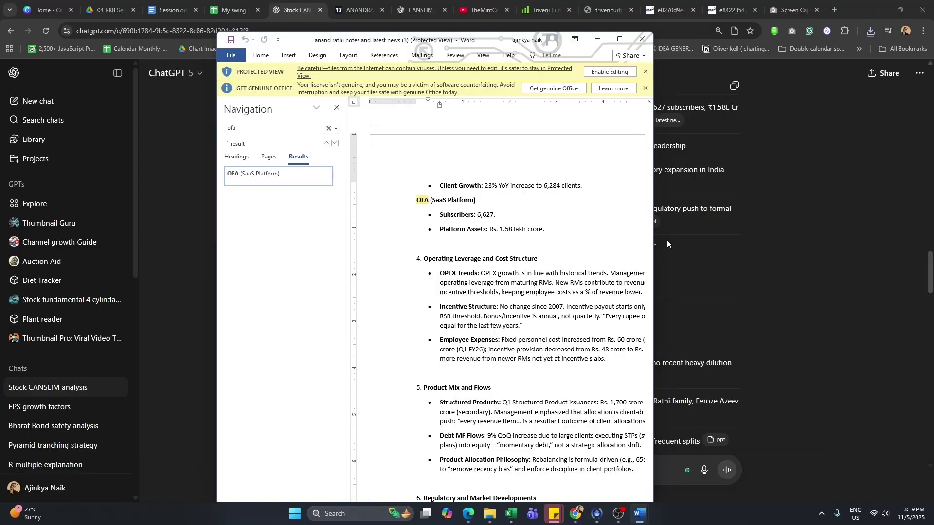
pyautogui.click(666, 240)
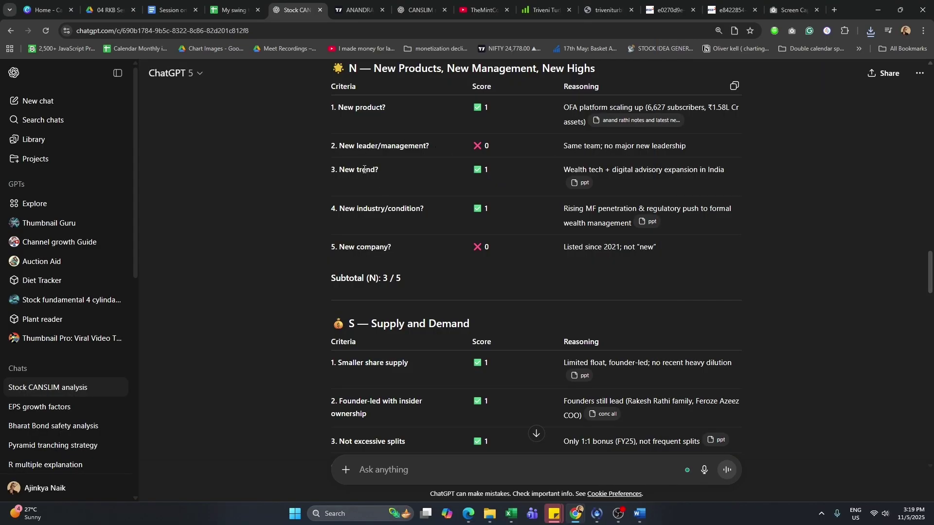
pyautogui.scroll(-1, 411, 171)
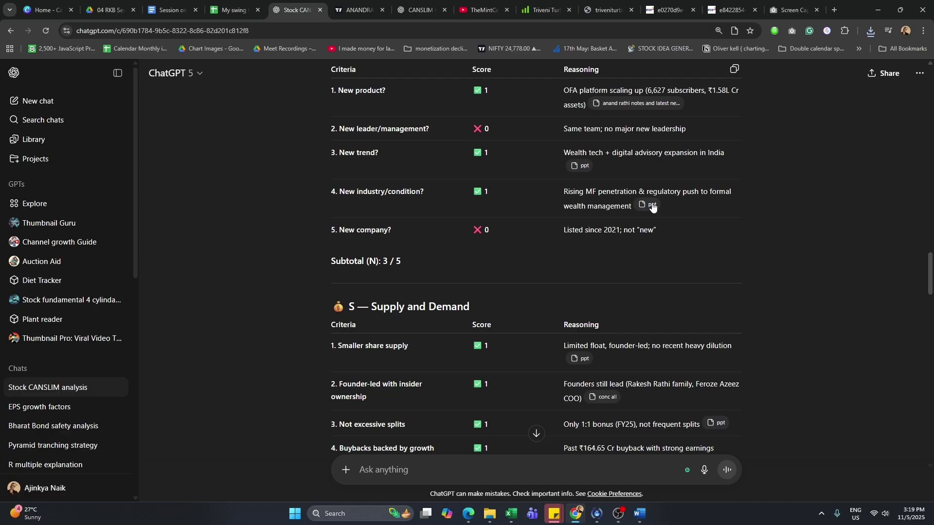
pyautogui.scroll(-3, 721, 234)
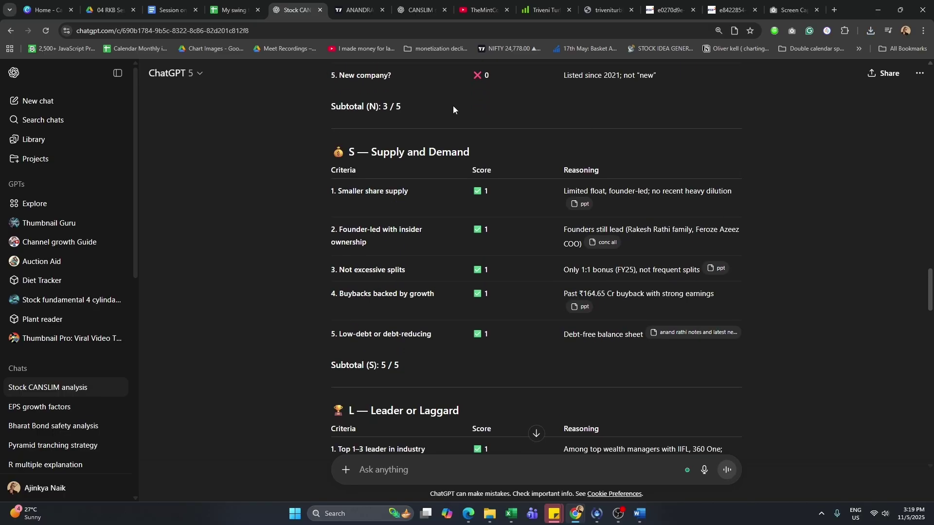
pyautogui.scroll(-2, 544, 144)
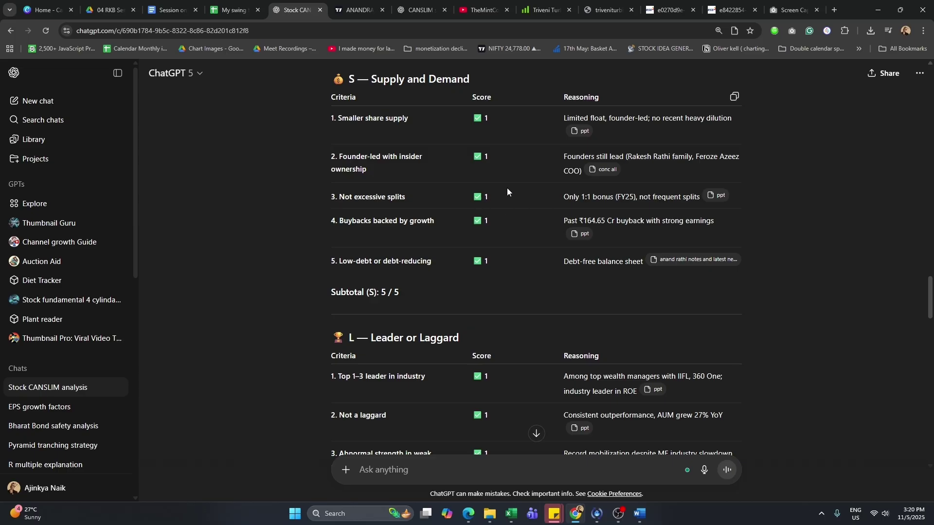
pyautogui.scroll(-2, 681, 205)
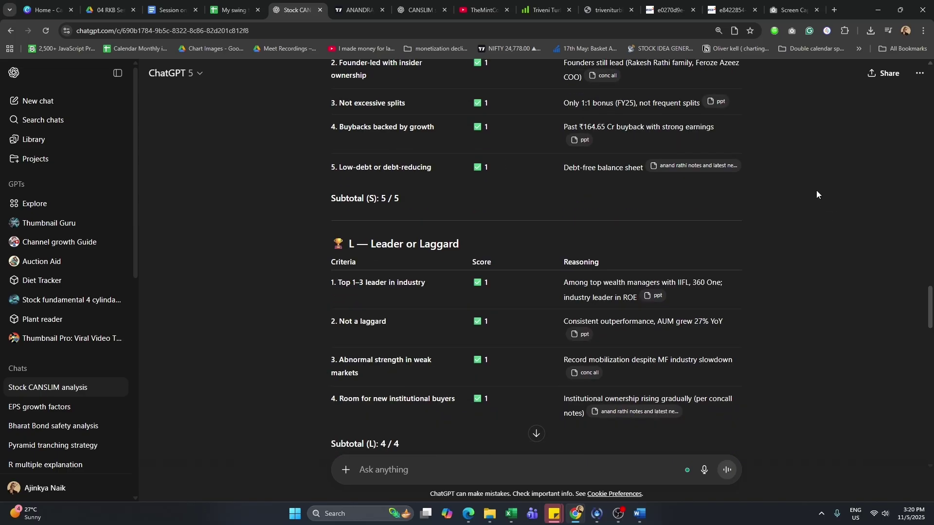
pyautogui.scroll(-6, 817, 194)
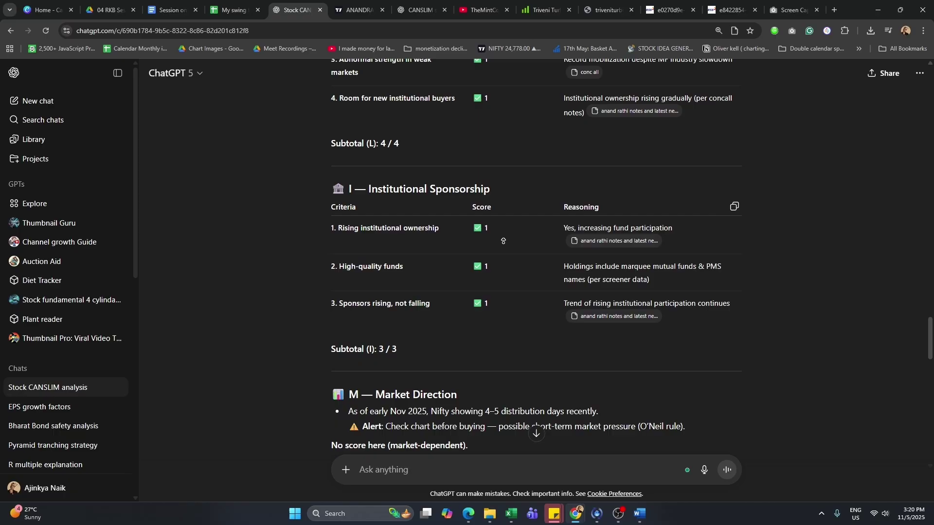
pyautogui.scroll(-4, 723, 203)
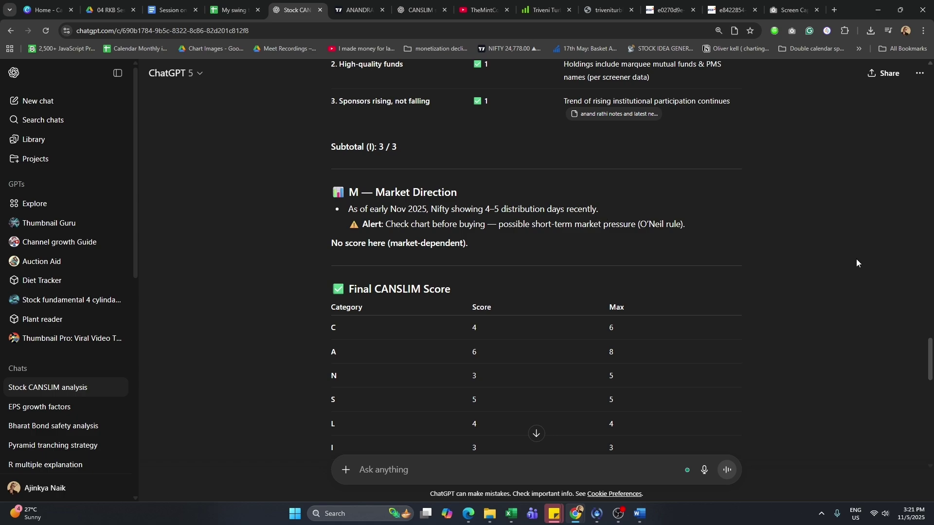
# Measure a date-and-price range near 3,312 on the Anand Rathi weekly chart, then delete it.
pyautogui.hotkey('ctrl', 'Tab')
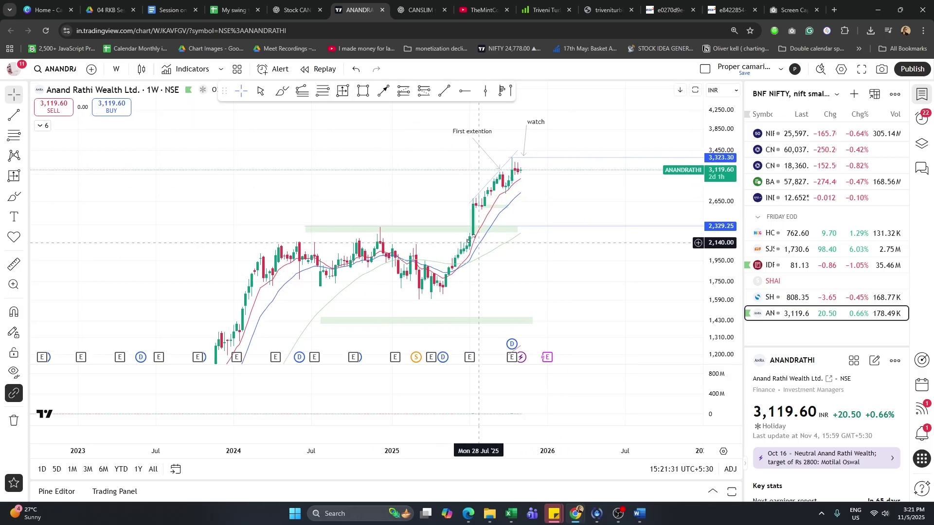
pyautogui.moveTo(548, 206); pyautogui.dragTo(494, 187)
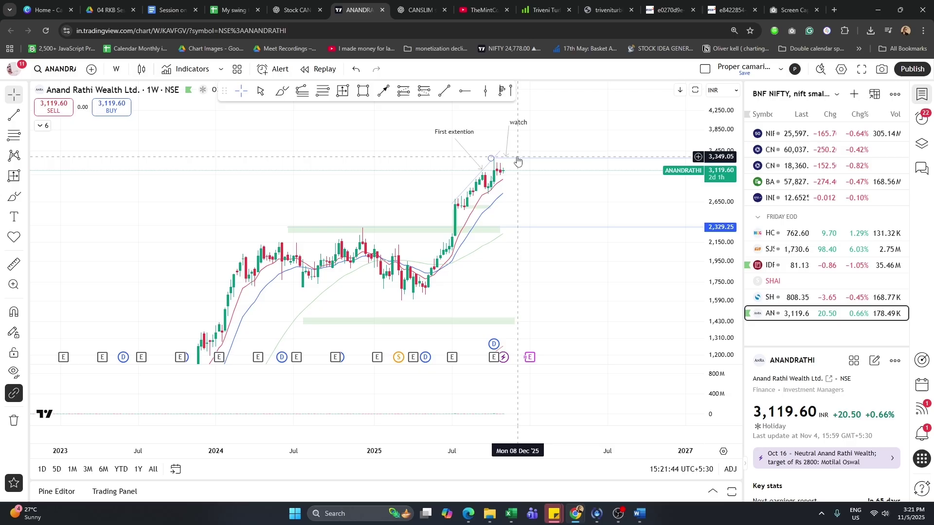
pyautogui.click(343, 91)
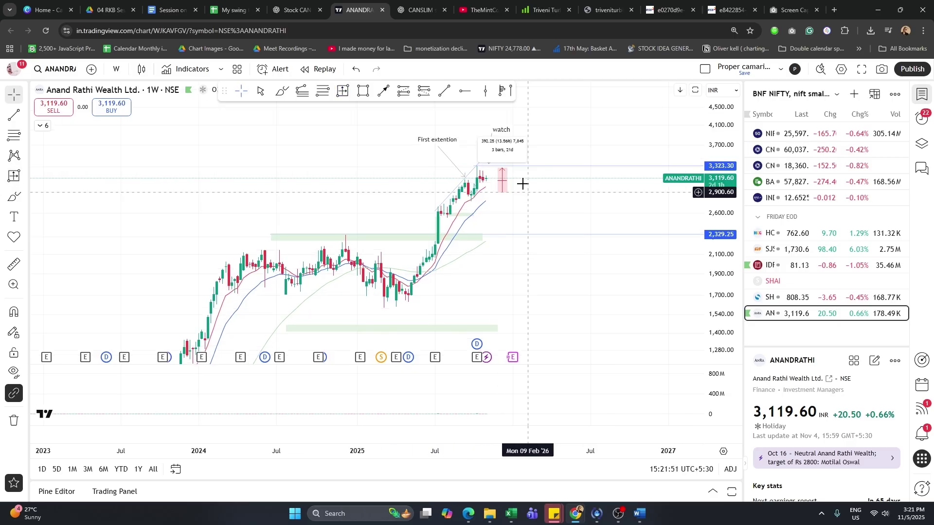
pyautogui.click(498, 192)
pyautogui.click(507, 168)
pyautogui.moveTo(507, 168); pyautogui.dragTo(507, 166)
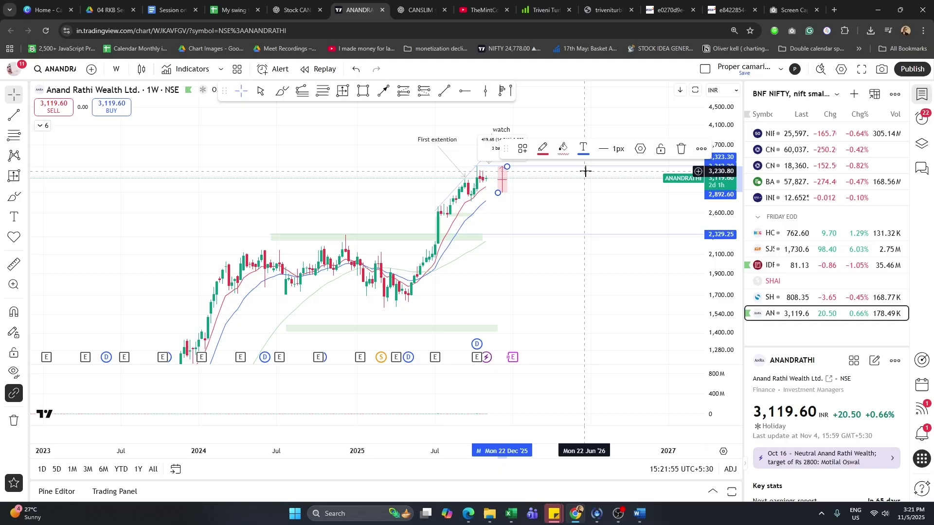
pyautogui.press('Delete')
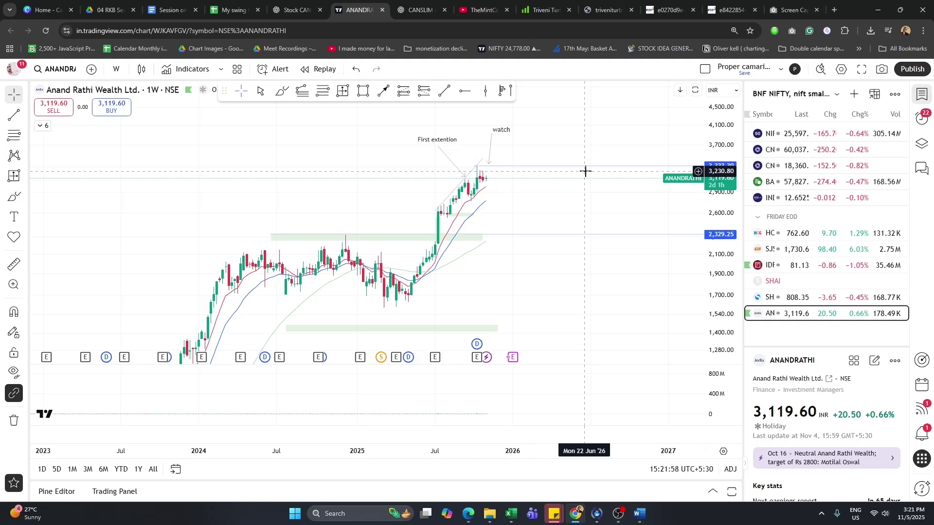
# Scroll the CANSLIM chat to the 25/31 final score and highlight the STRONG rating.
pyautogui.click(302, 5)
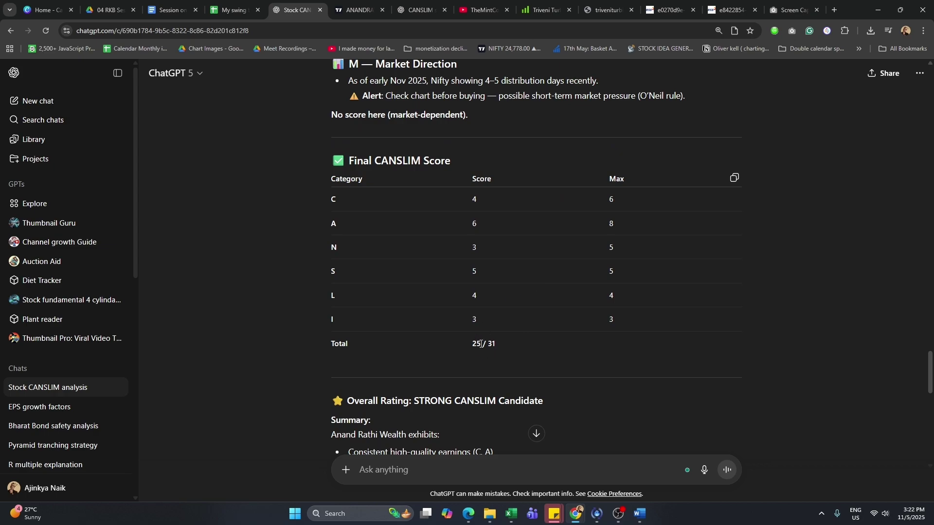
pyautogui.scroll(-1, 647, 340)
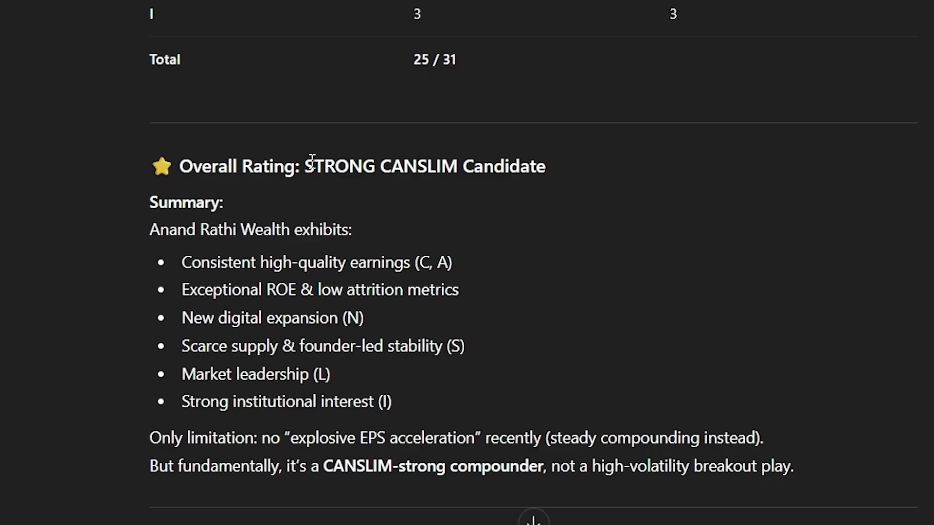
pyautogui.moveTo(303, 165); pyautogui.dragTo(378, 173)
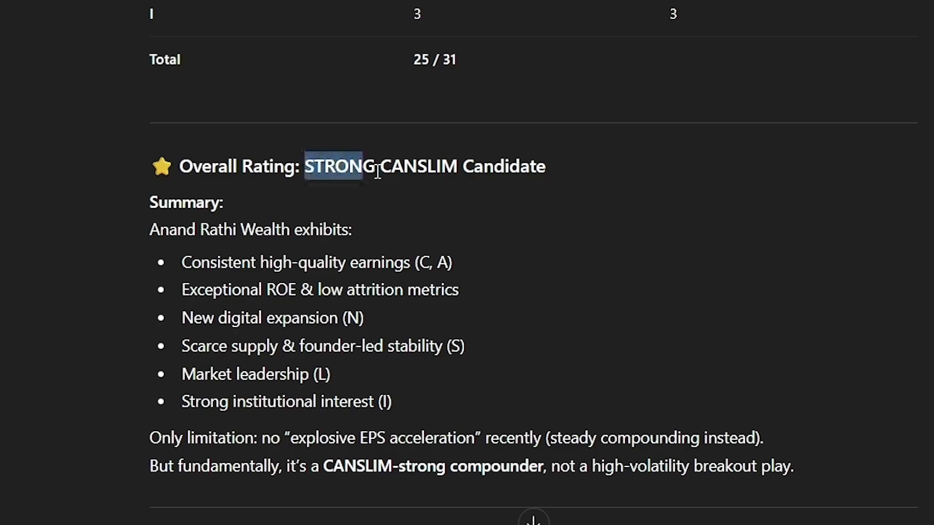
pyautogui.click(203, 83)
pyautogui.scroll(-2, 202, 83)
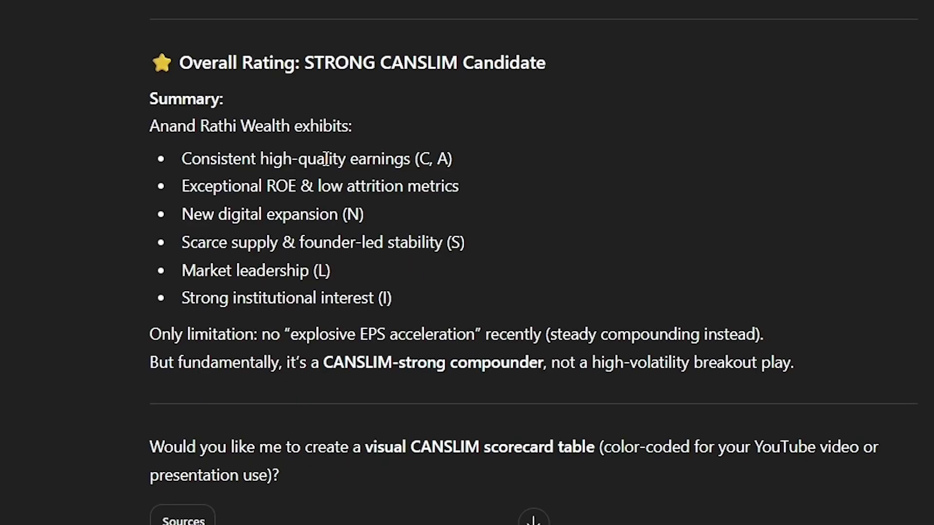
pyautogui.scroll(-1, 326, 159)
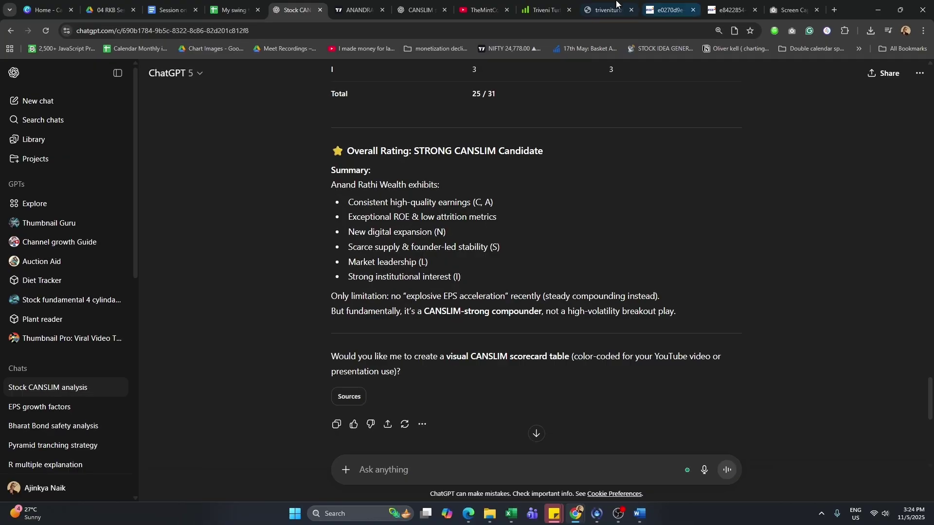
# Search Shakti Pumps on Screener and highlight its Dec 2023 quarterly EPS of 4.10.
pyautogui.click(544, 10)
pyautogui.write('shakt')
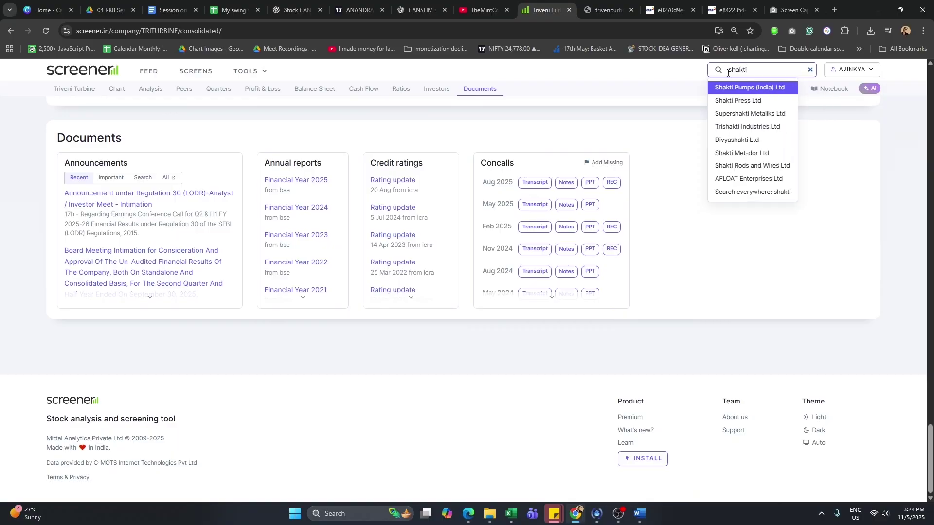
pyautogui.write('i')
pyautogui.press('Return')
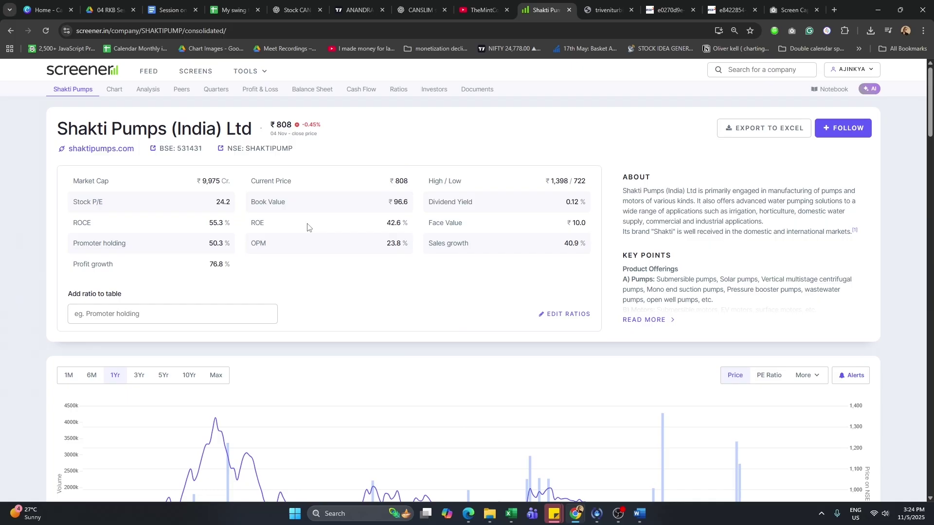
pyautogui.press('pagedown')
pyautogui.press('pagedown')
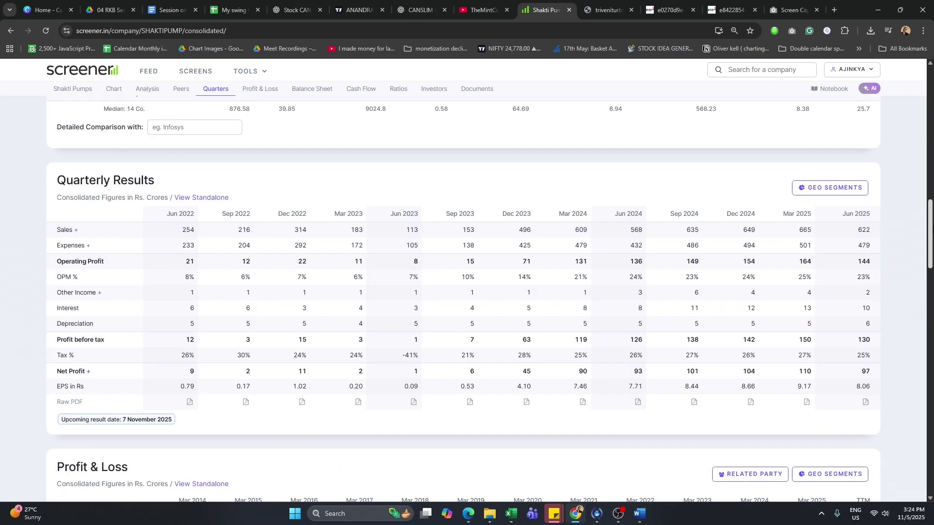
pyautogui.press('Down')
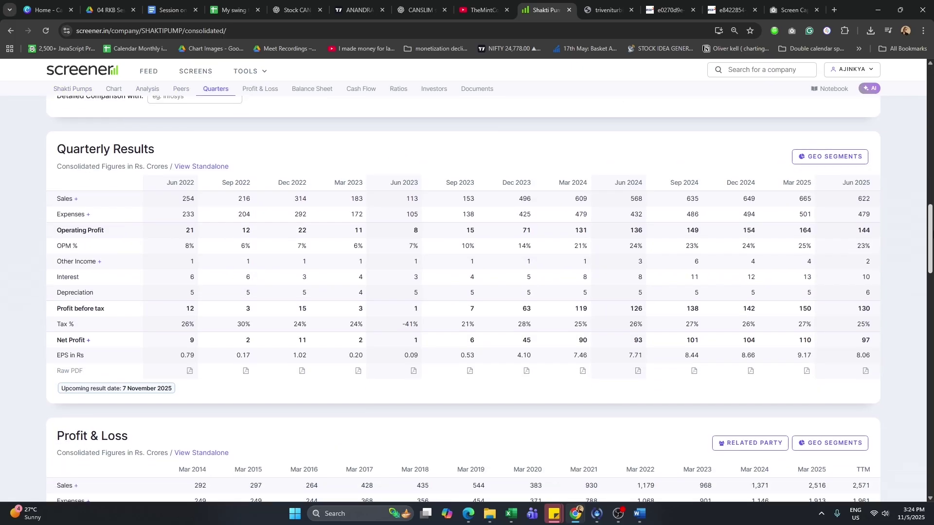
pyautogui.moveTo(501, 184); pyautogui.dragTo(533, 184)
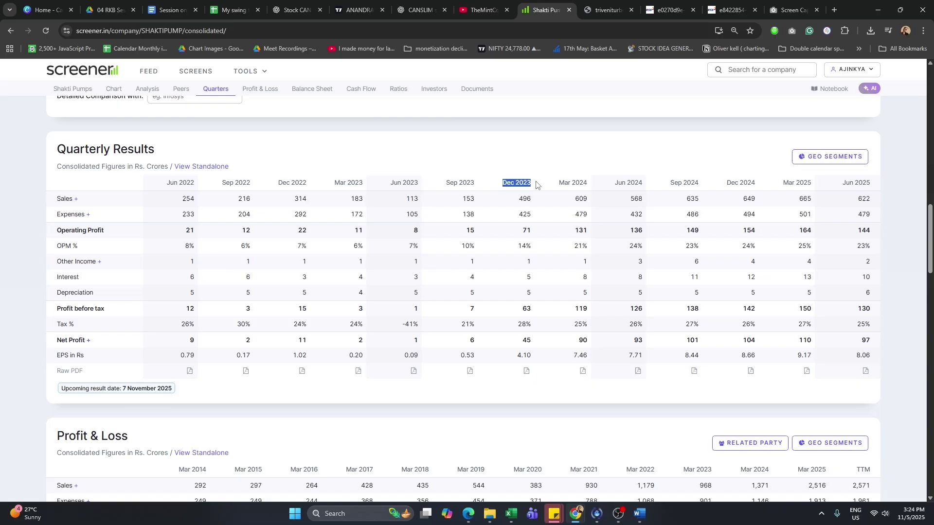
pyautogui.moveTo(516, 355); pyautogui.dragTo(534, 360)
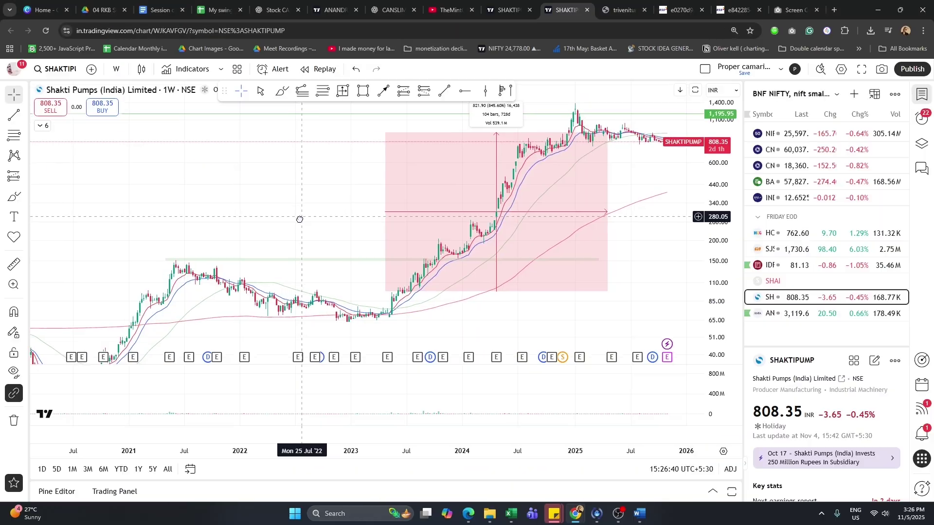
# Draw freehand curves along the early-2024 consolidation and under the 2021–2023 base of Shakti Pumps.
pyautogui.scroll(3, 302, 215)
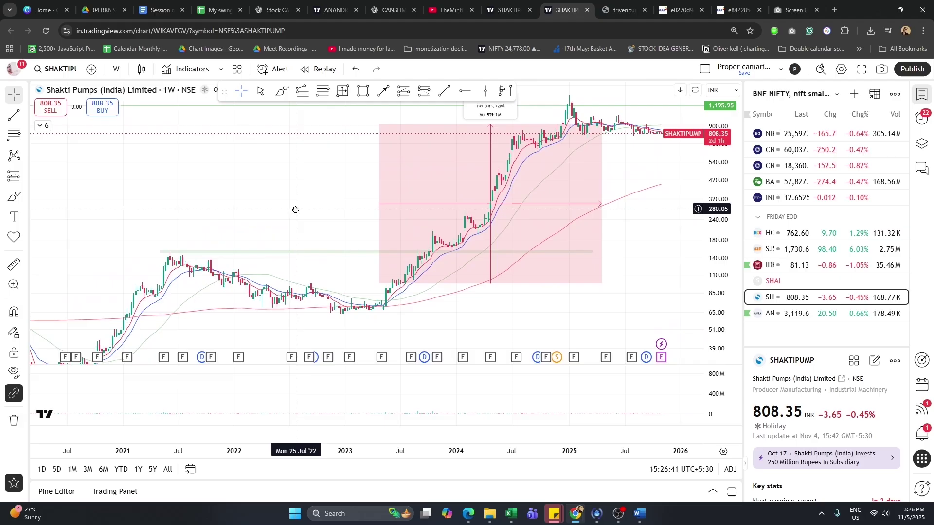
pyautogui.moveTo(260, 264); pyautogui.dragTo(244, 218)
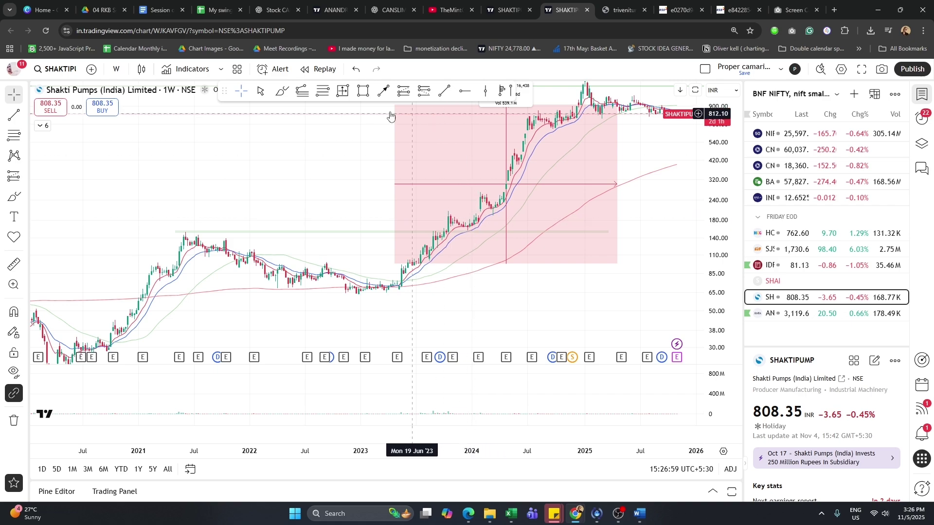
pyautogui.hscroll(-3, 399, 194)
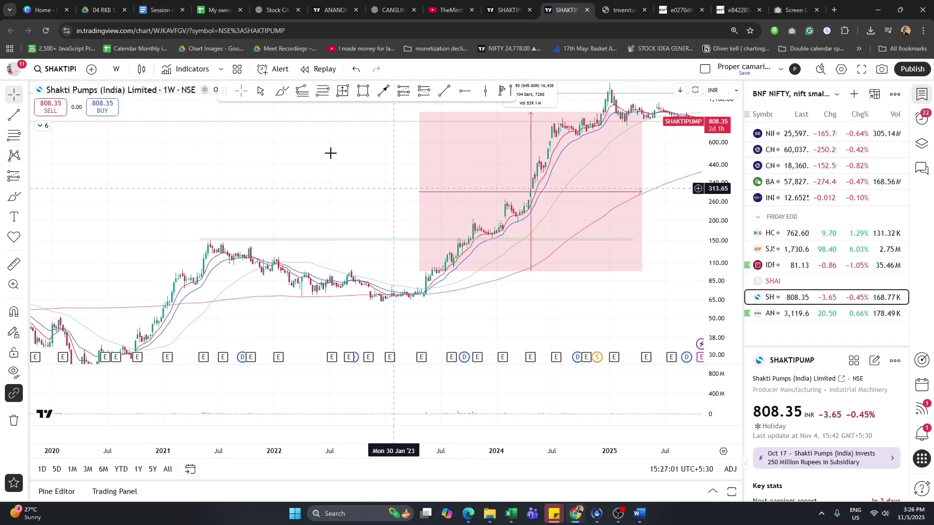
pyautogui.click(282, 91)
pyautogui.moveTo(474, 225); pyautogui.dragTo(513, 225)
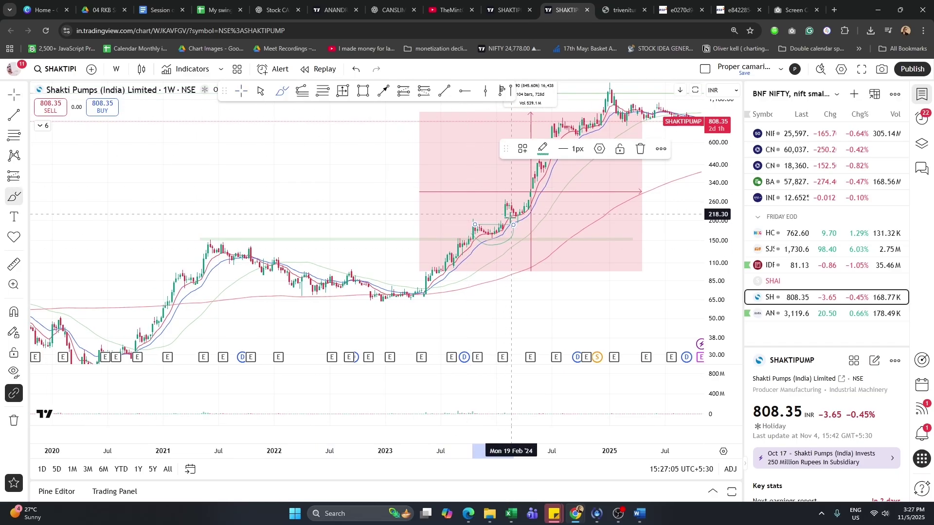
pyautogui.click(222, 259)
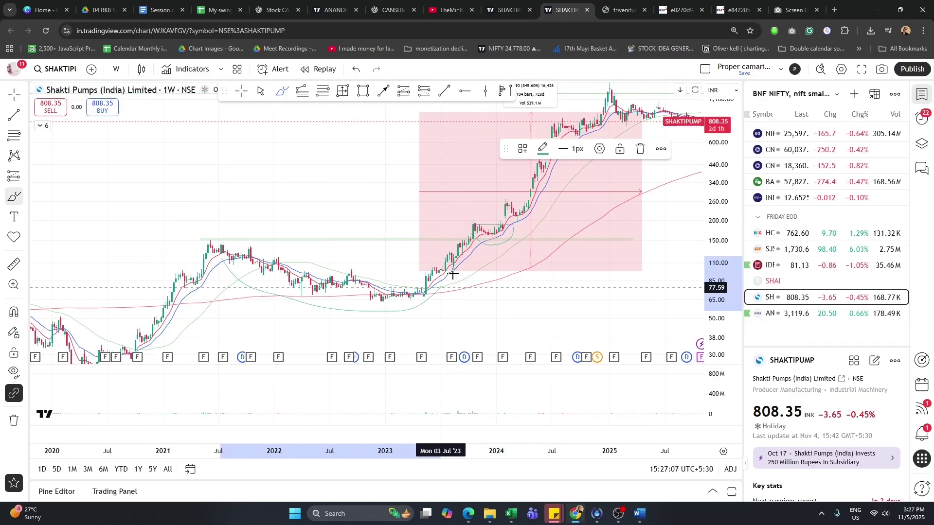
pyautogui.click(464, 248)
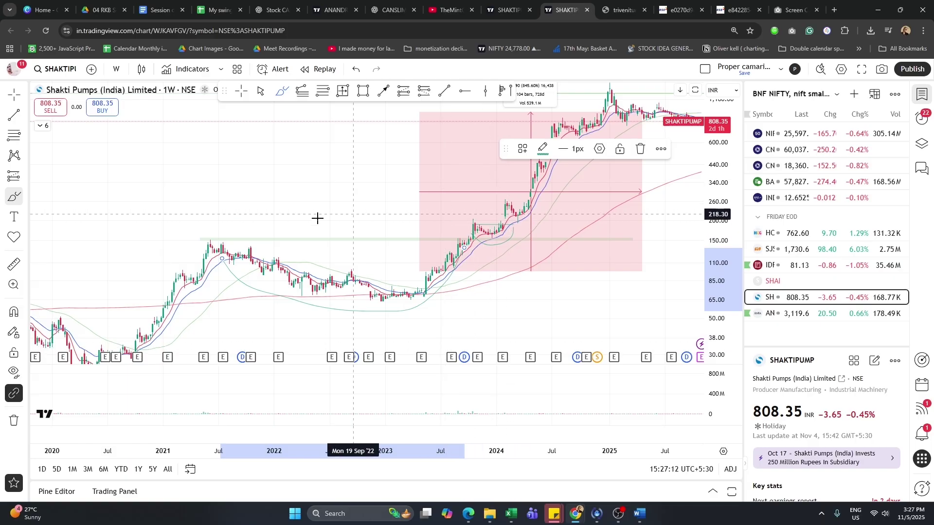
pyautogui.press('Escape')
# Pan the chart toward later dates and lower the top edge of the date-and-price range box.
pyautogui.moveTo(391, 160)
pyautogui.mouseDown()
pyautogui.moveTo(244, 226)
pyautogui.moveTo(316, 248)
pyautogui.mouseUp()
pyautogui.moveTo(512, 138); pyautogui.dragTo(490, 147)
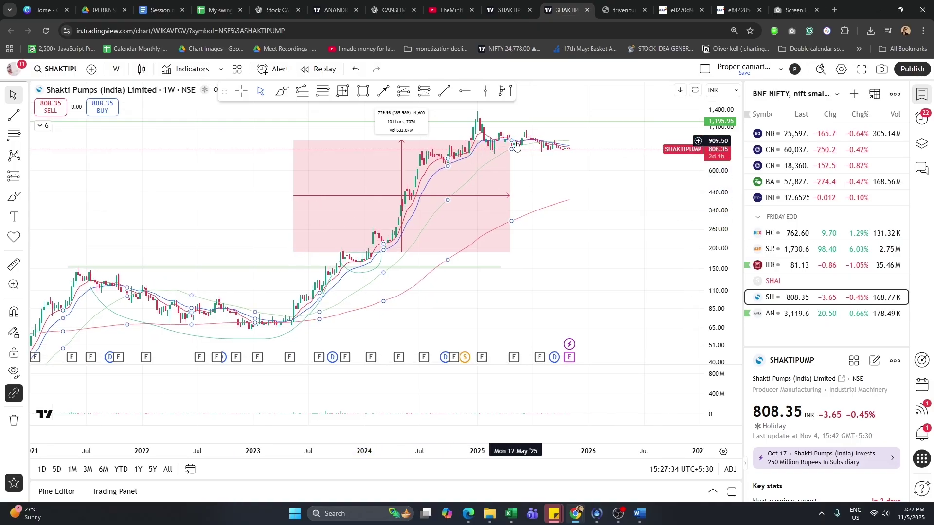
pyautogui.moveTo(509, 141); pyautogui.dragTo(510, 146)
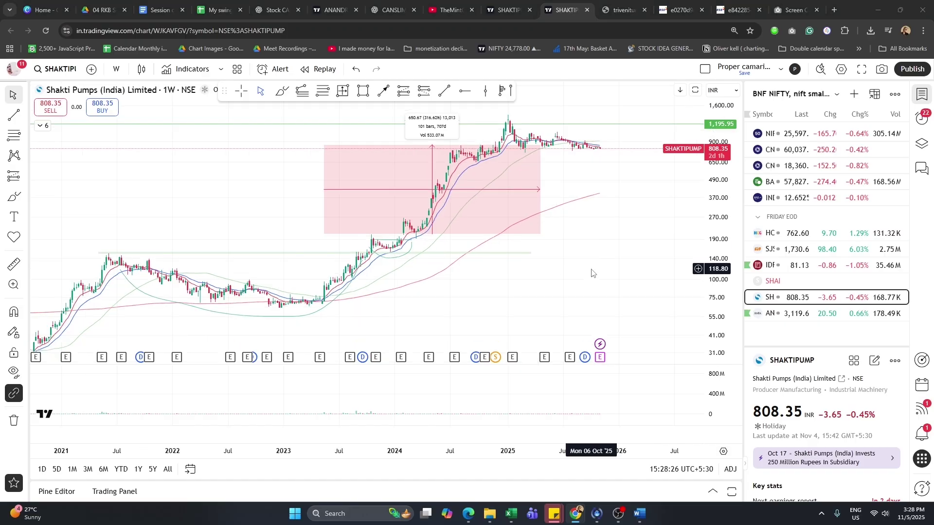
# Return to the CANSLIM analysis chat and bring the original Anand Rathi prompt and attachments into view.
pyautogui.hotkey('ctrl', '5')
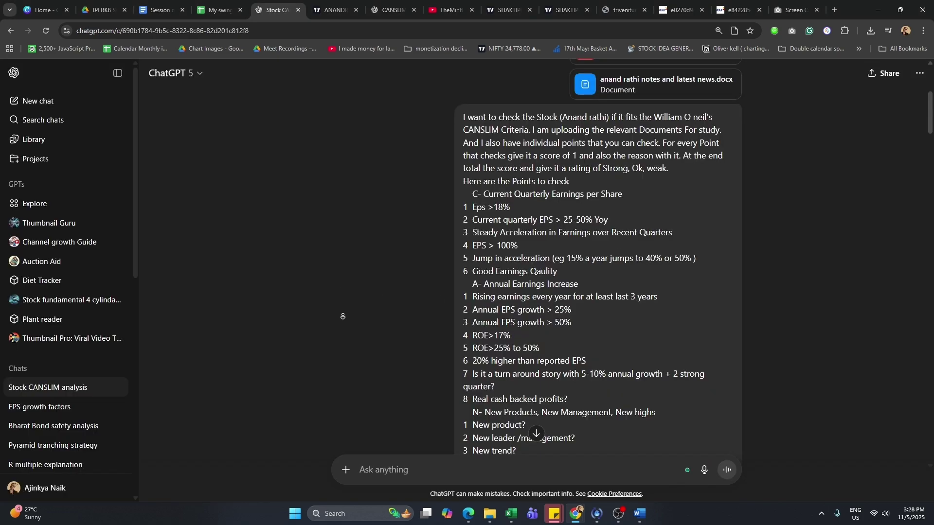
pyautogui.scroll(-3, 343, 316)
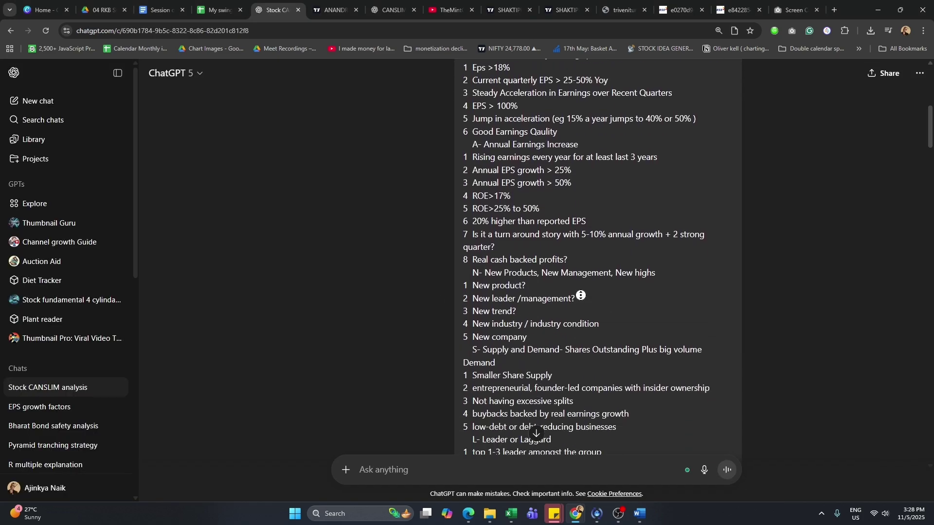
pyautogui.scroll(-8, 542, 328)
pyautogui.scroll(14, 541, 327)
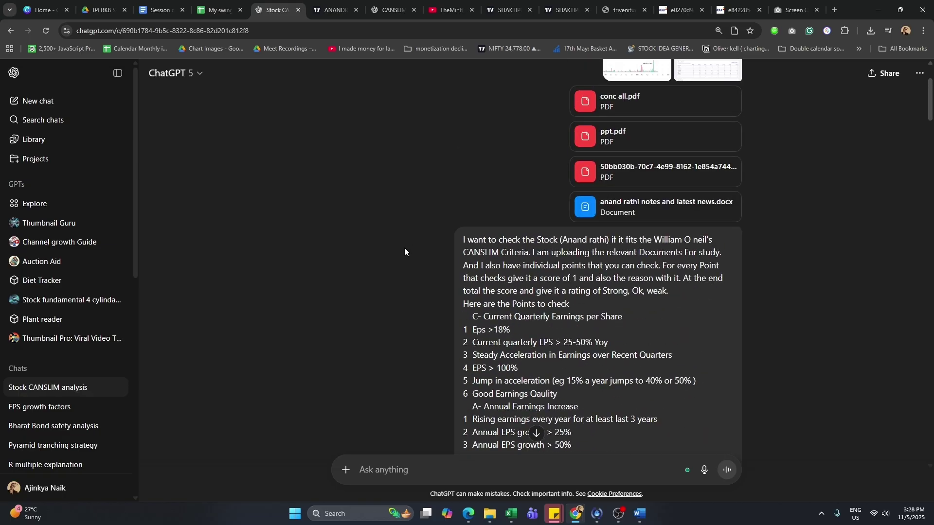